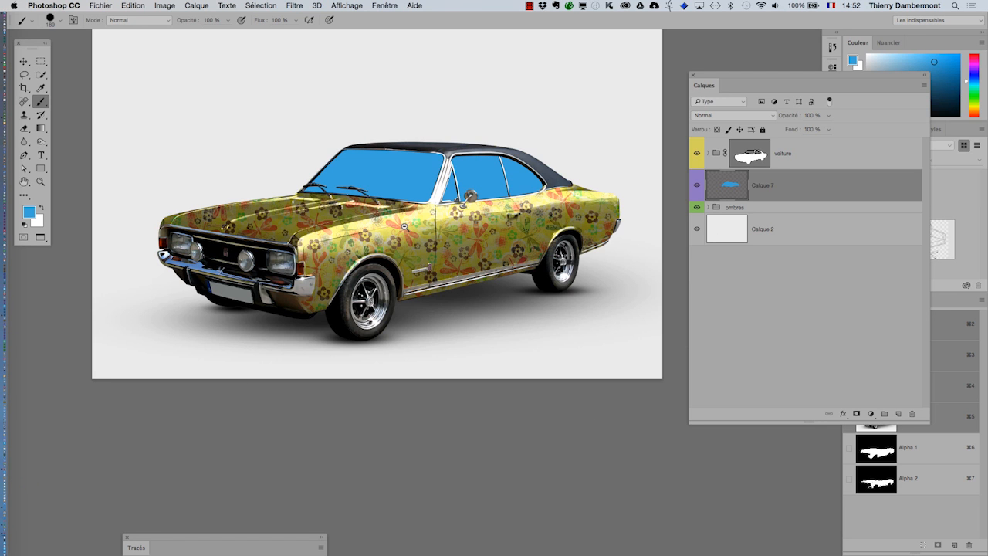
# Group the voiture group, Calque 7 and the ombres group into a new group named "voiture et vitres et ombres".
pyautogui.keyDown('alt'); pyautogui.click(404, 226); pyautogui.keyUp('alt')
pyautogui.keyDown('alt'); pyautogui.click(478, 275); pyautogui.keyUp('alt')
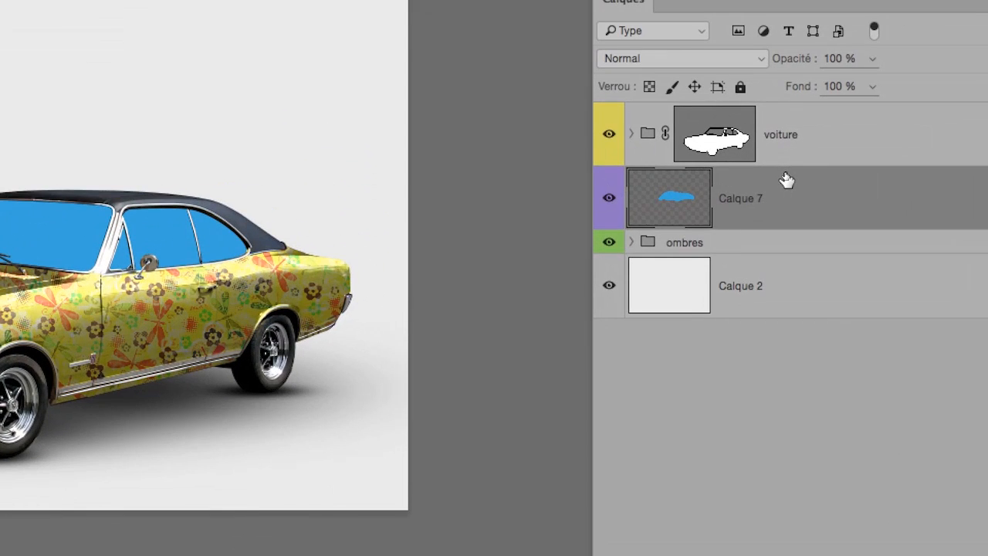
pyautogui.click(795, 148)
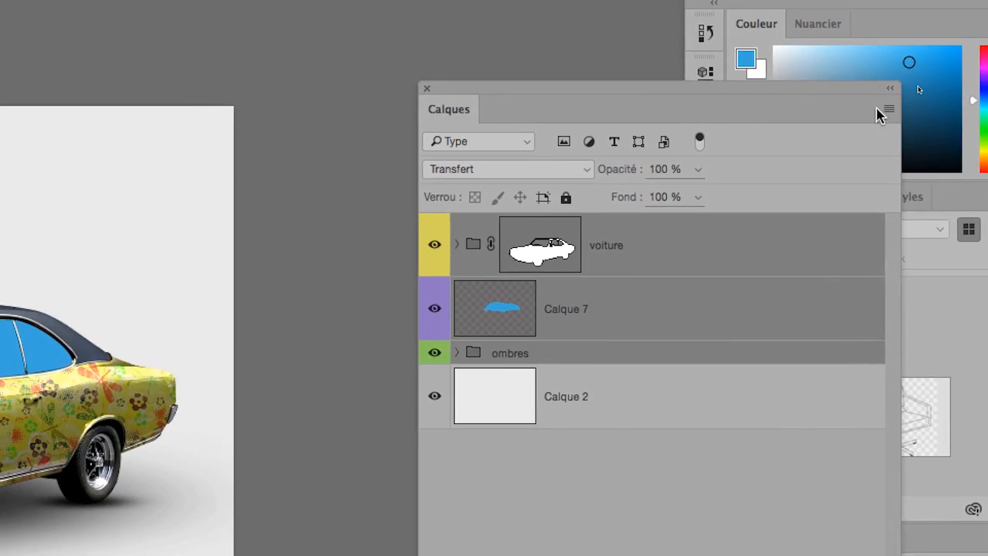
pyautogui.click(883, 113)
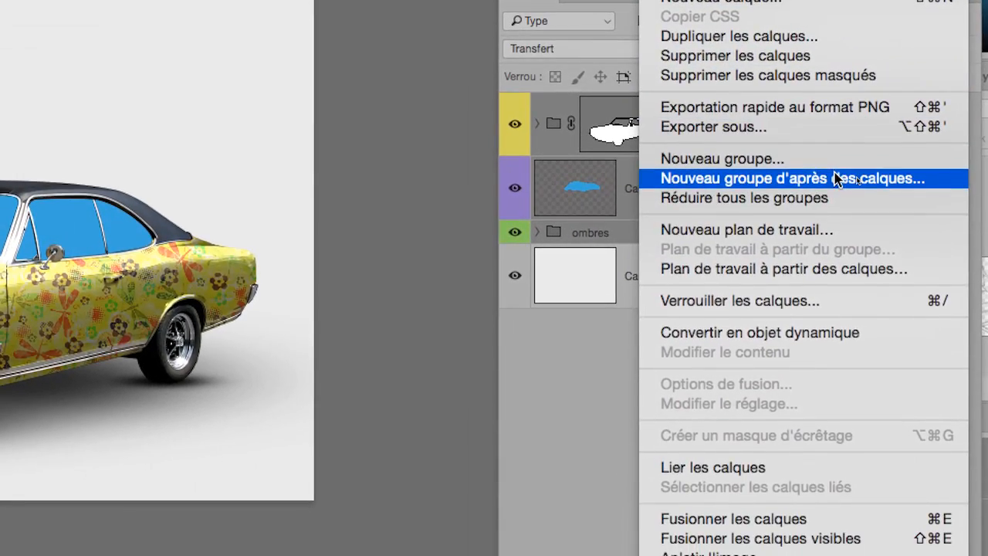
pyautogui.click(705, 299)
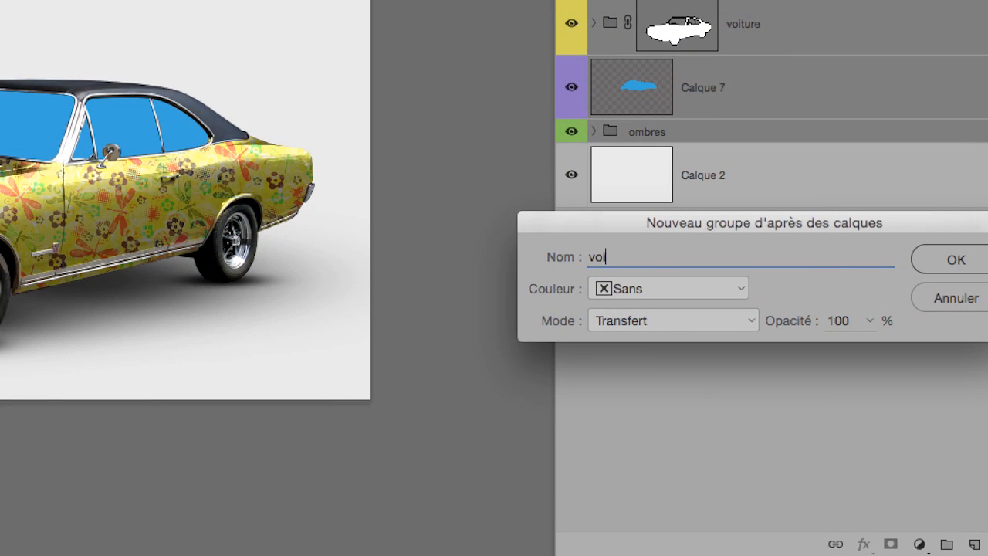
pyautogui.write('et vitres et ombres')
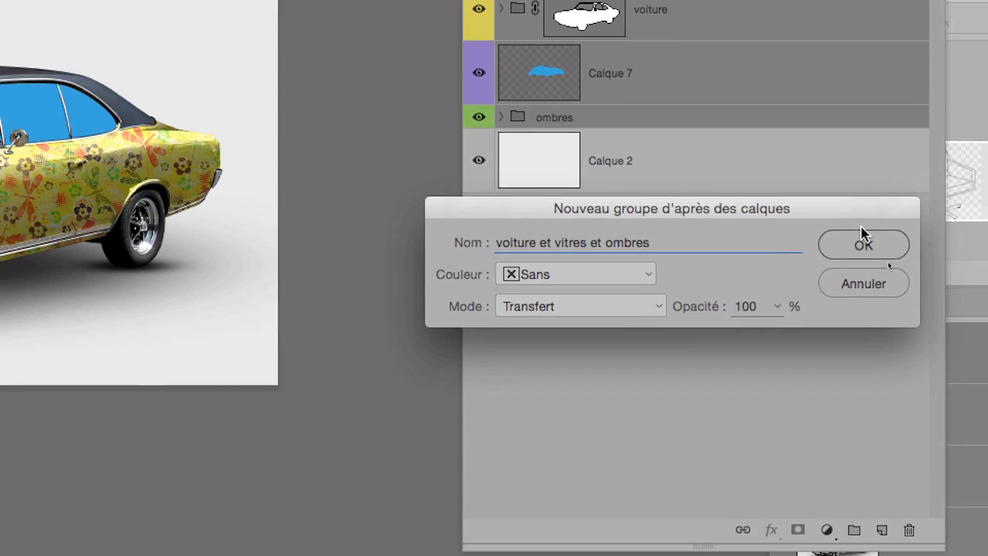
pyautogui.click(953, 255)
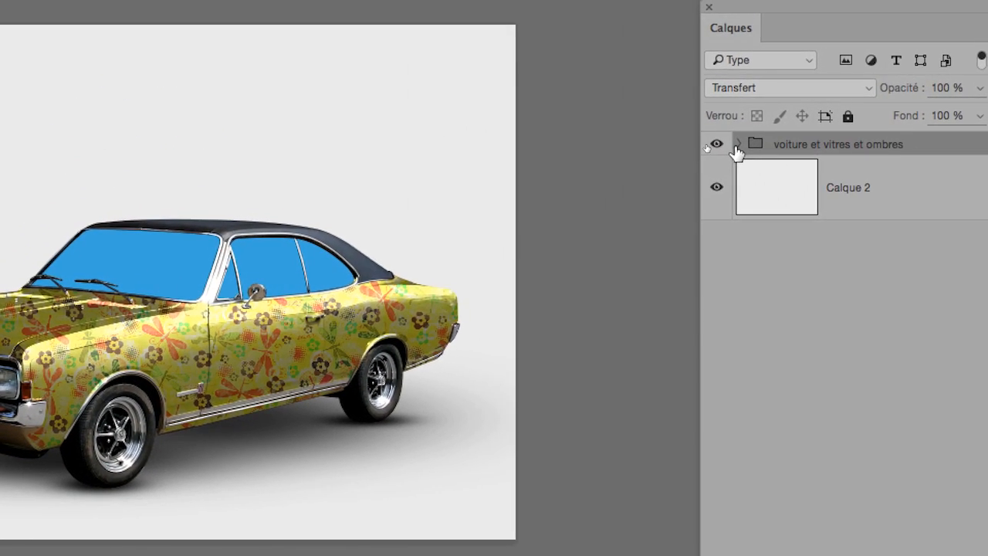
# Rename Calque 7 inside the new group as "vitres" and collapse the group.
pyautogui.click(737, 146)
pyautogui.doubleClick(892, 259)
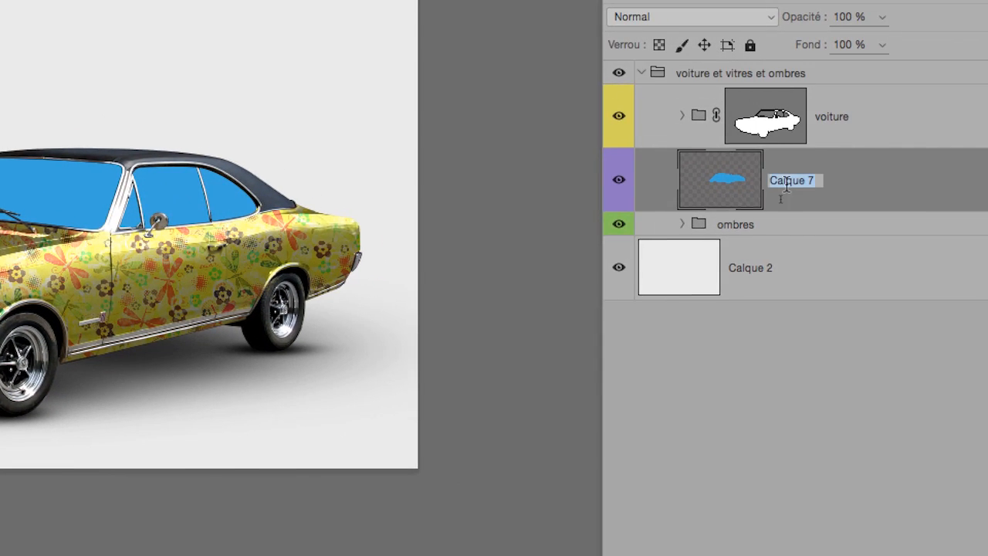
pyautogui.write('vitres')
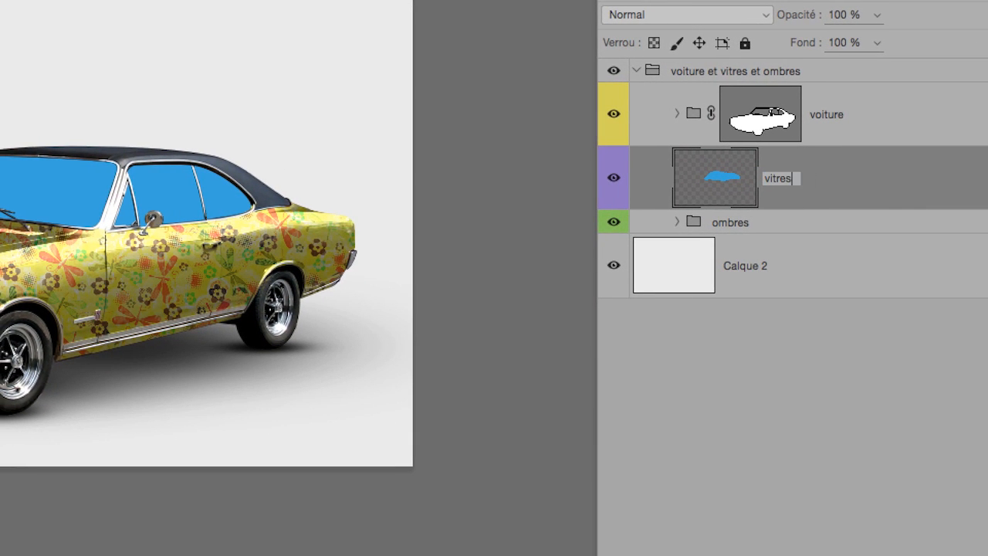
pyautogui.press('Return')
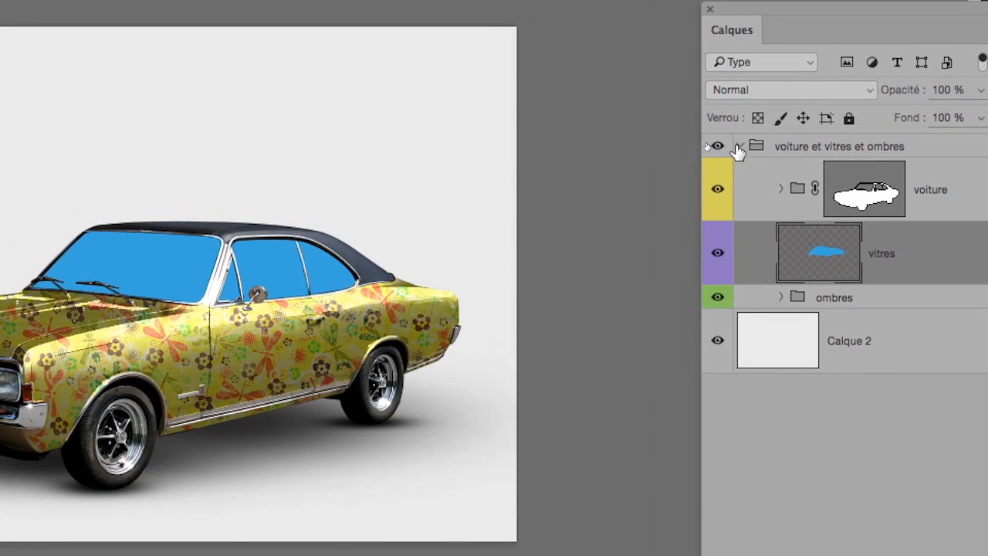
pyautogui.click(742, 150)
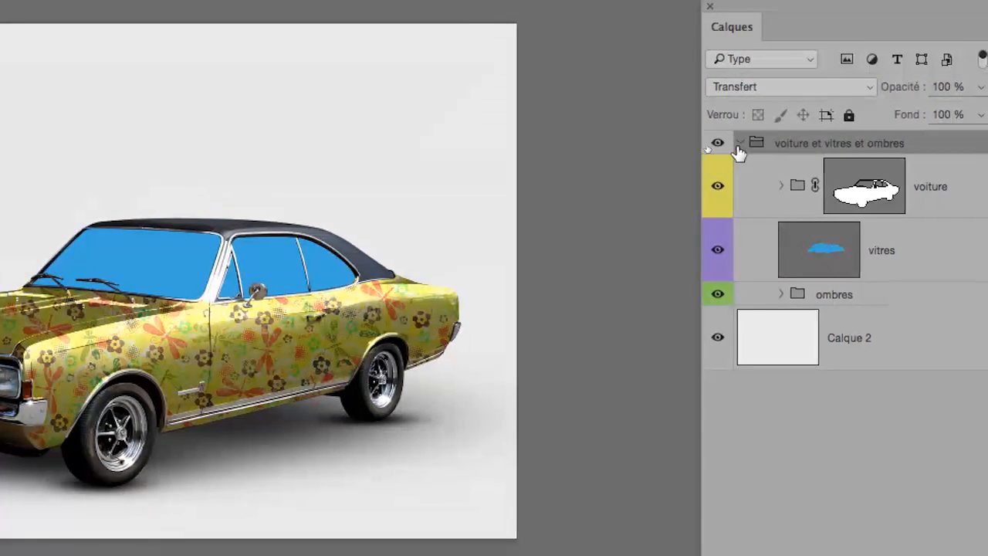
pyautogui.click(739, 147)
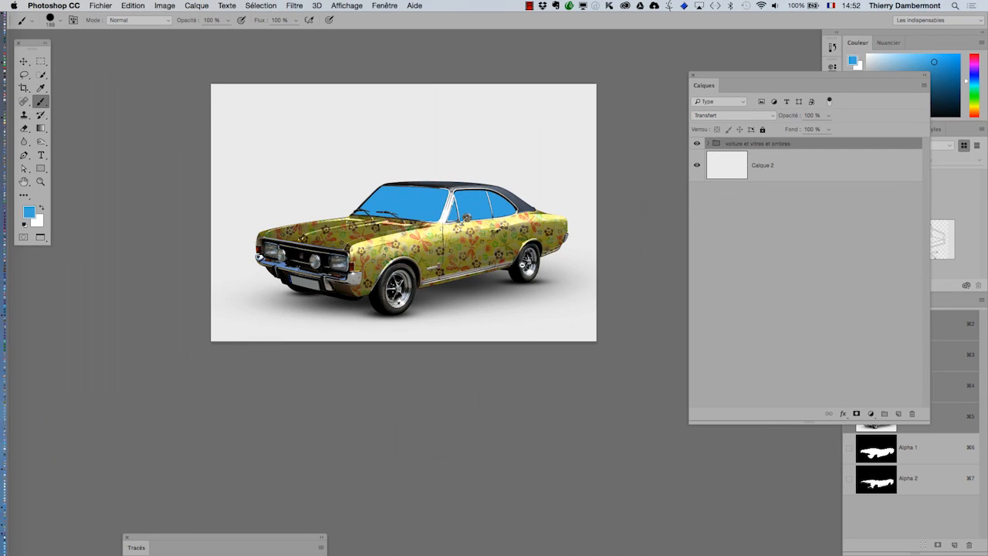
# Save the document as a new numbered "voiture tapisserie" version in Photoshop format in the "texture sur objet" folder.
pyautogui.scroll(-1, 522, 264)
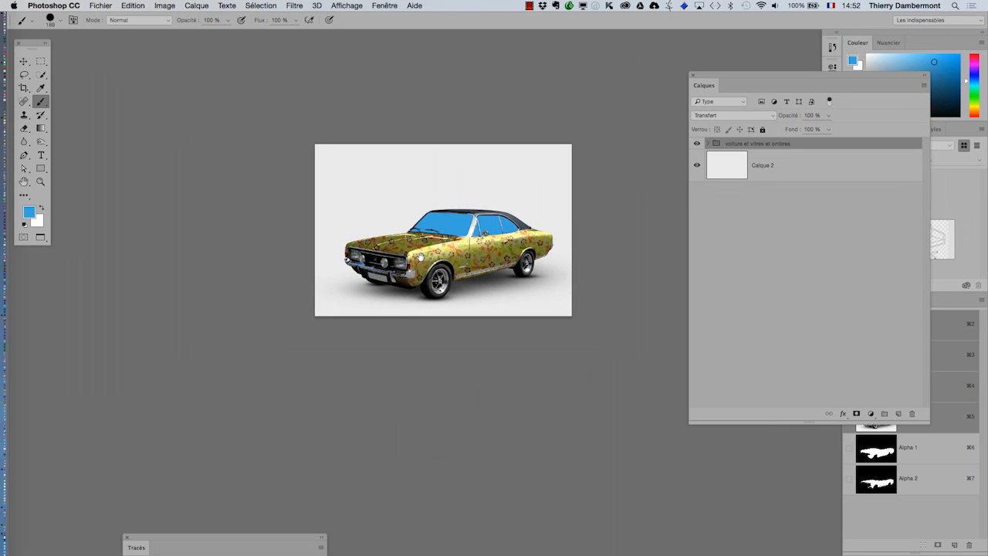
pyautogui.moveTo(421, 257); pyautogui.dragTo(280, 217)
pyautogui.click(113, 5)
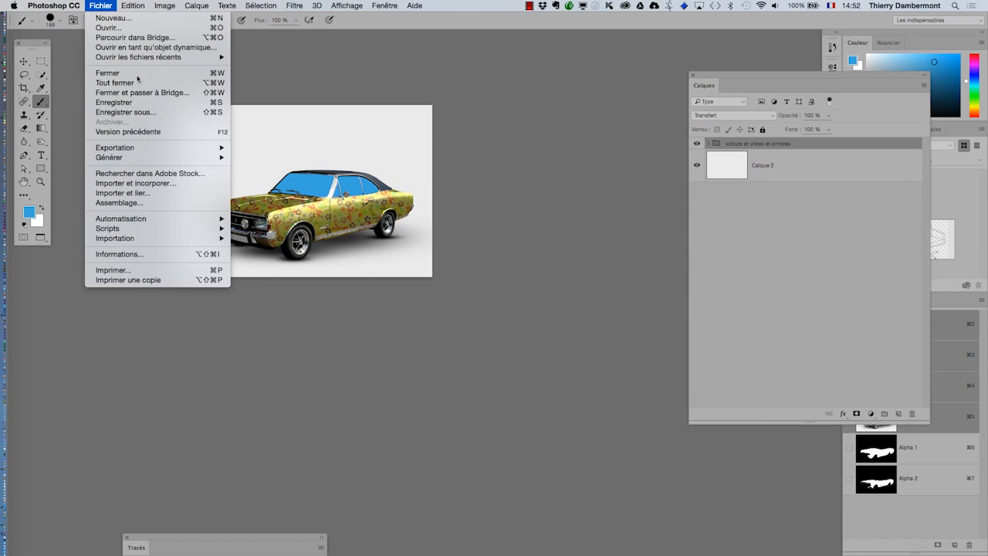
pyautogui.click(153, 114)
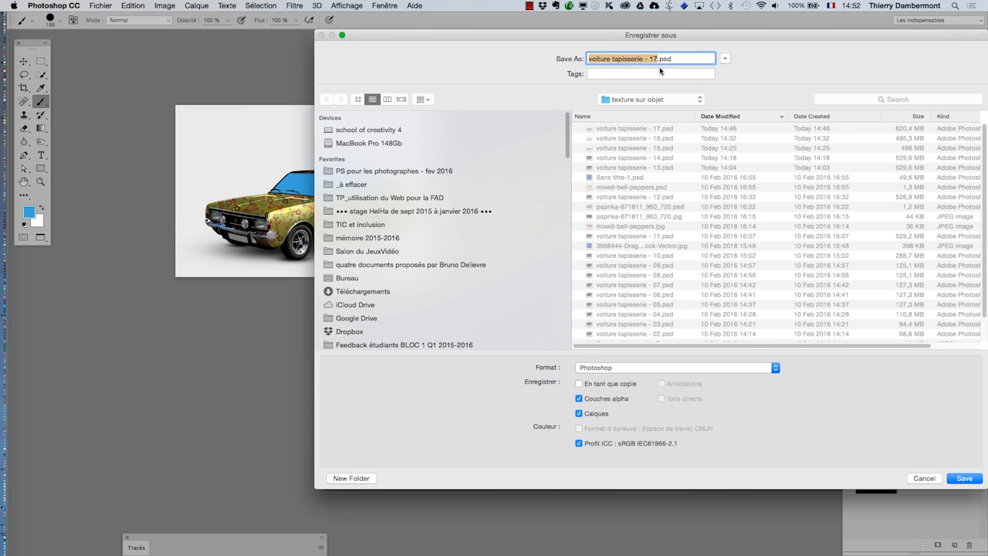
pyautogui.click(657, 59)
pyautogui.press('BackSpace')
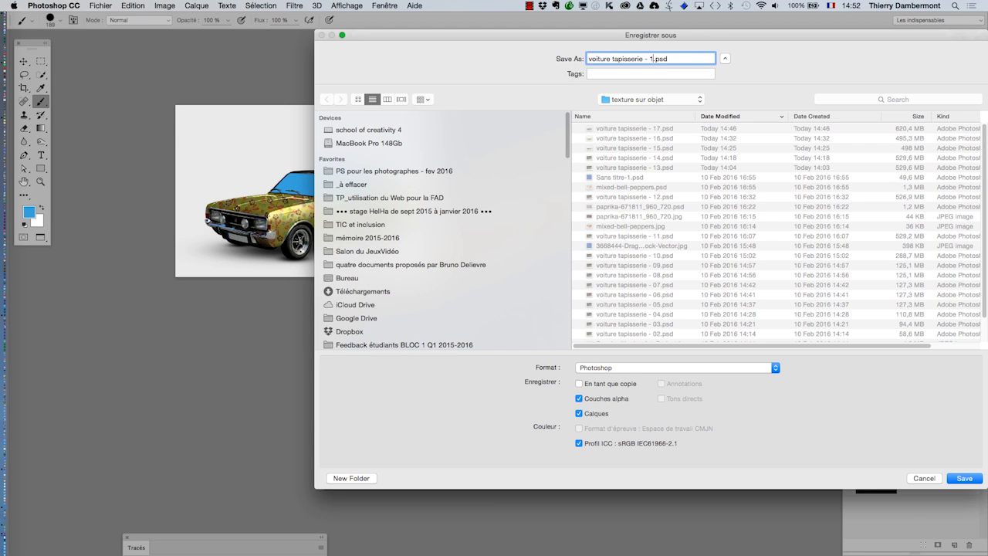
pyautogui.click(970, 480)
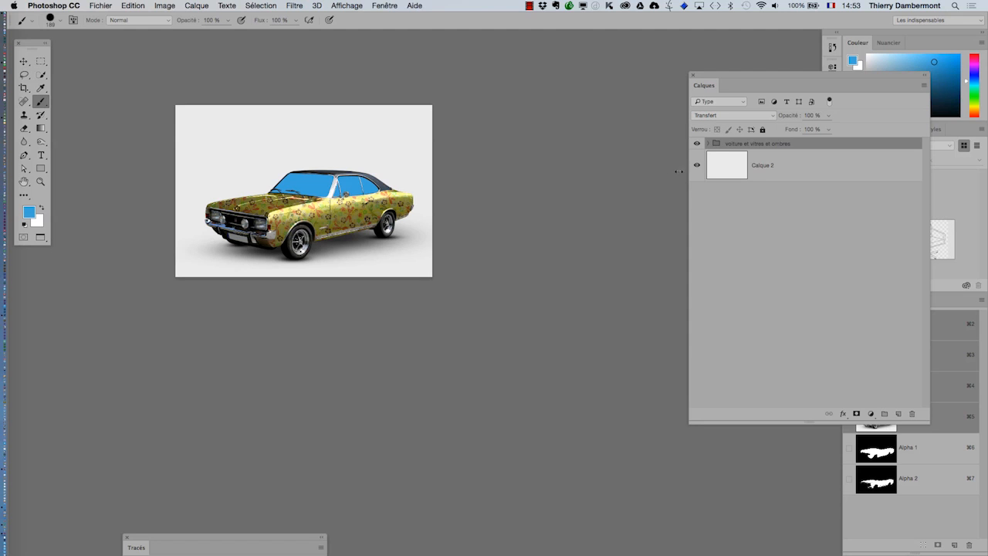
pyautogui.click(707, 145)
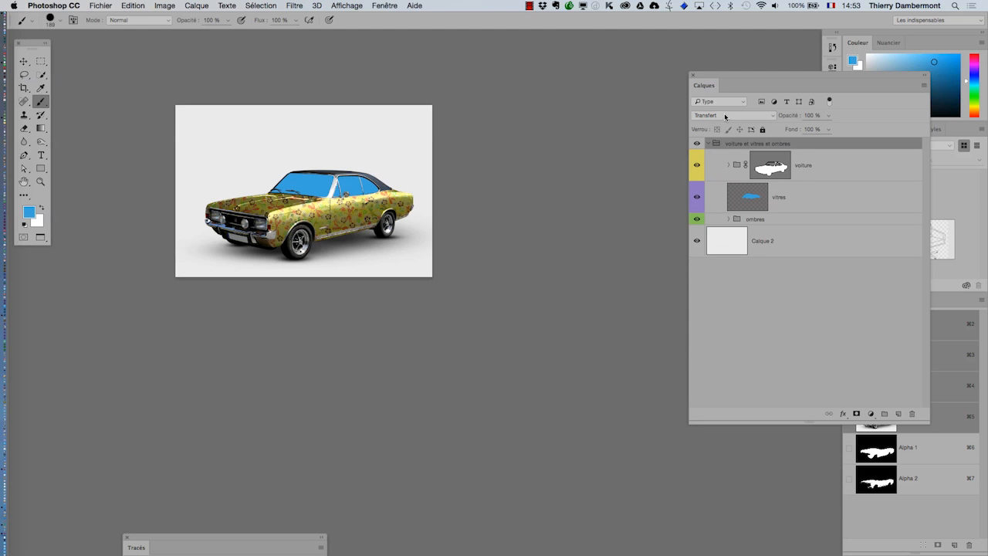
pyautogui.click(707, 144)
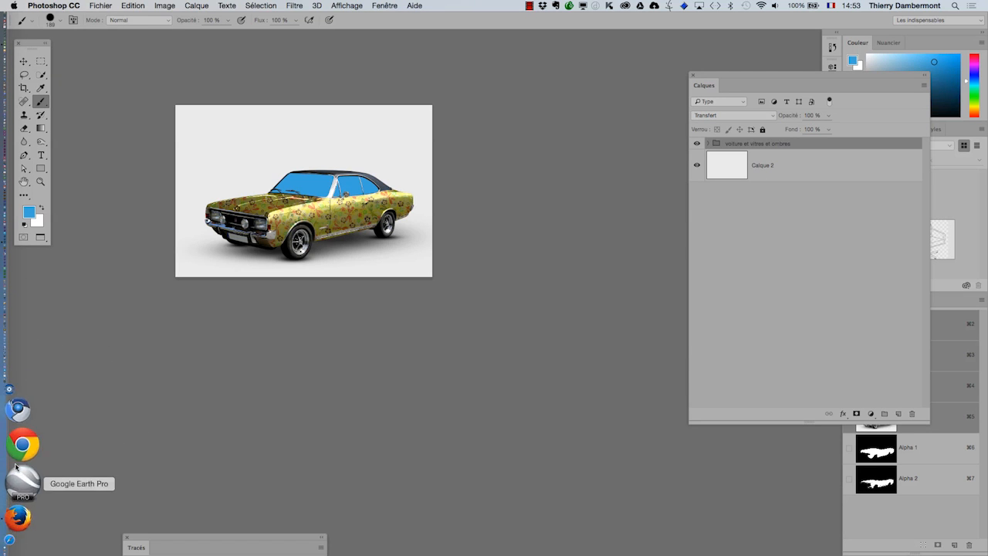
# Switch to Firefox and search Google for desert "public domain".
pyautogui.click(17, 469)
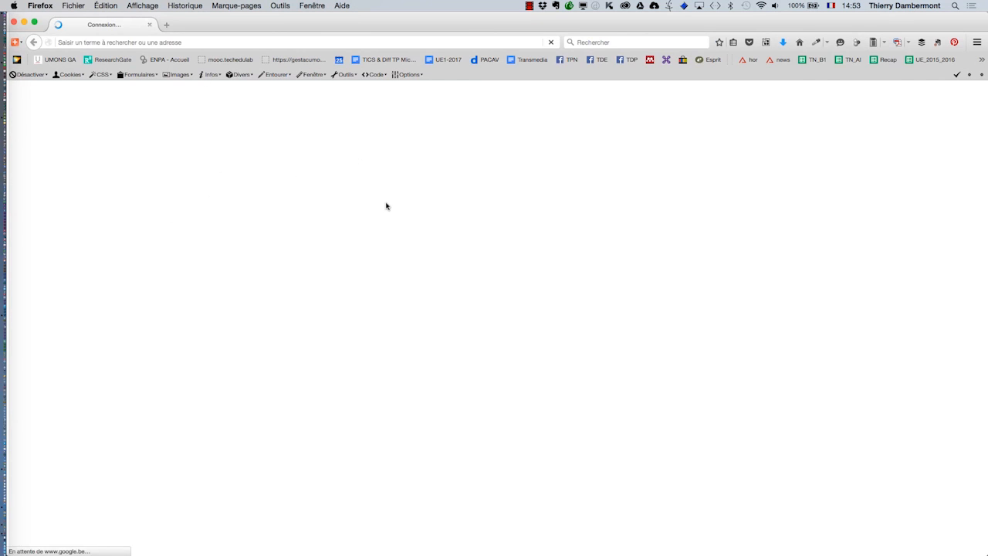
pyautogui.write('des')
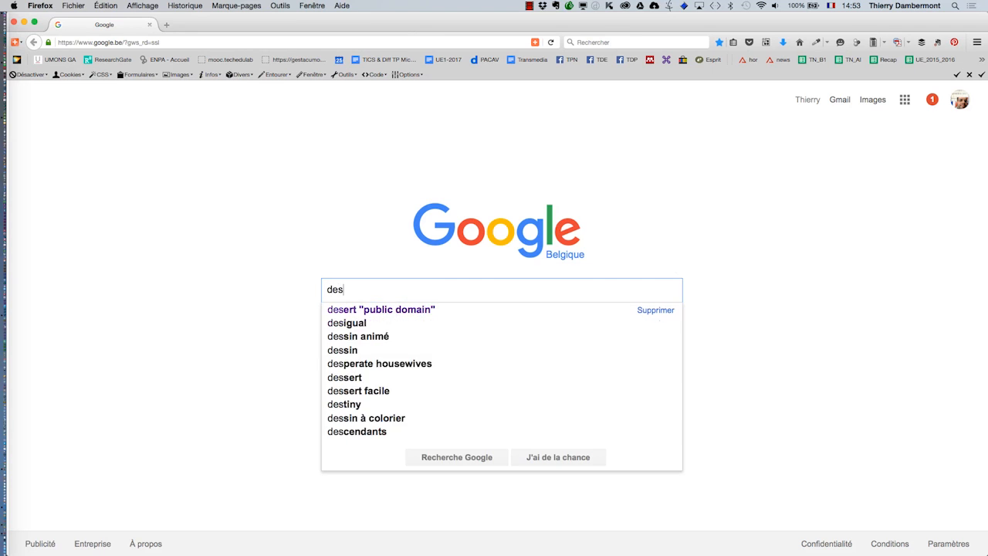
pyautogui.write('ert "public domain"')
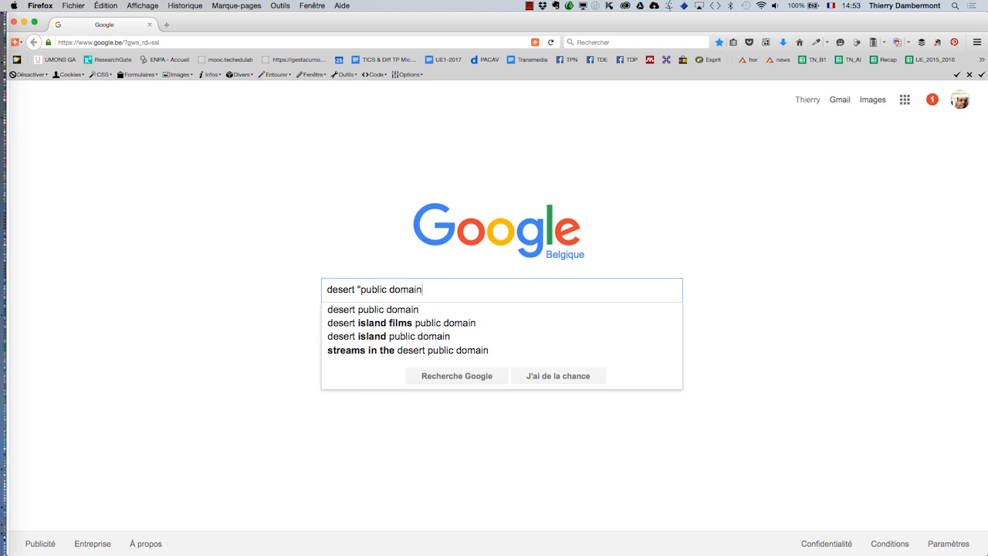
pyautogui.press('Return')
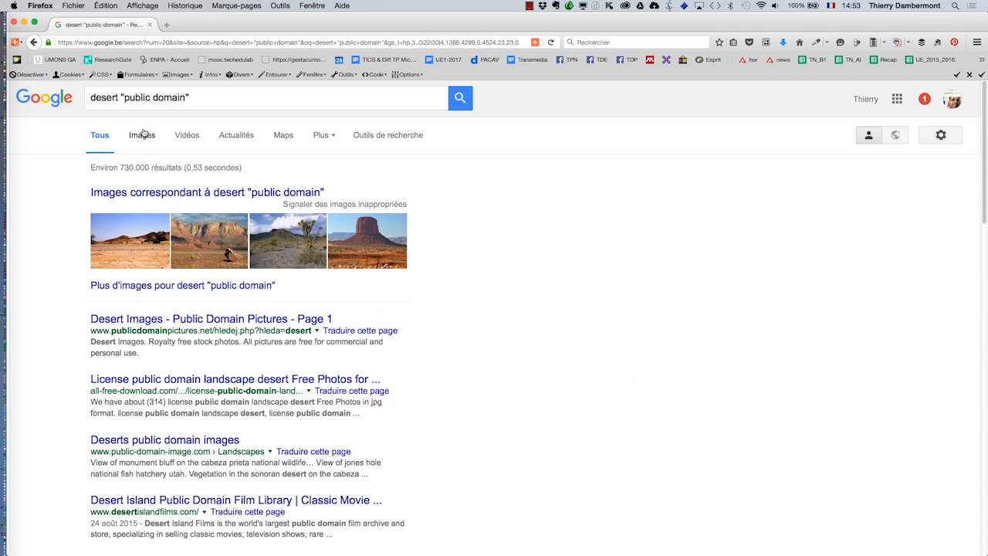
# Show the image results and open the publicdomainpictures.net photo of a flat desert with small bushes in a new tab.
pyautogui.click(141, 135)
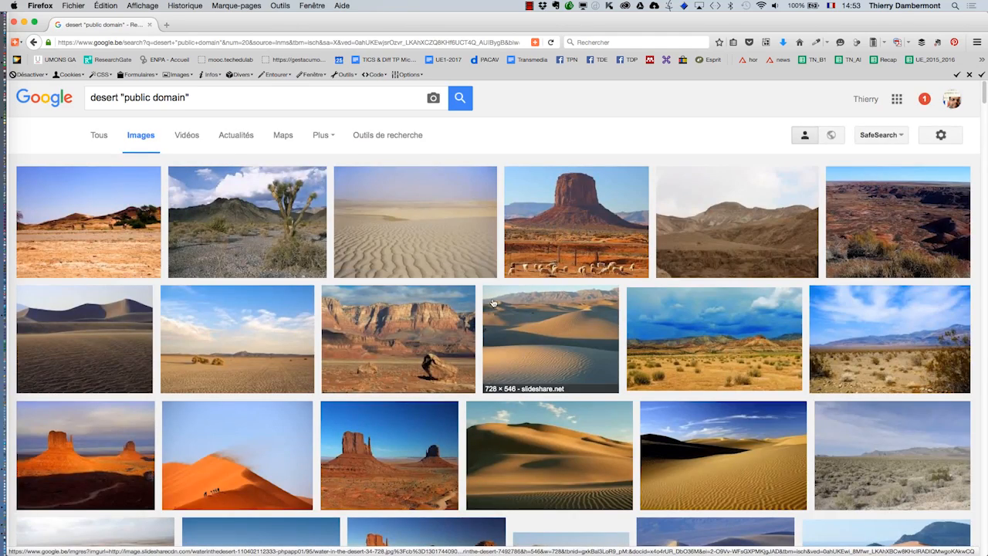
pyautogui.scroll(-2, 540, 347)
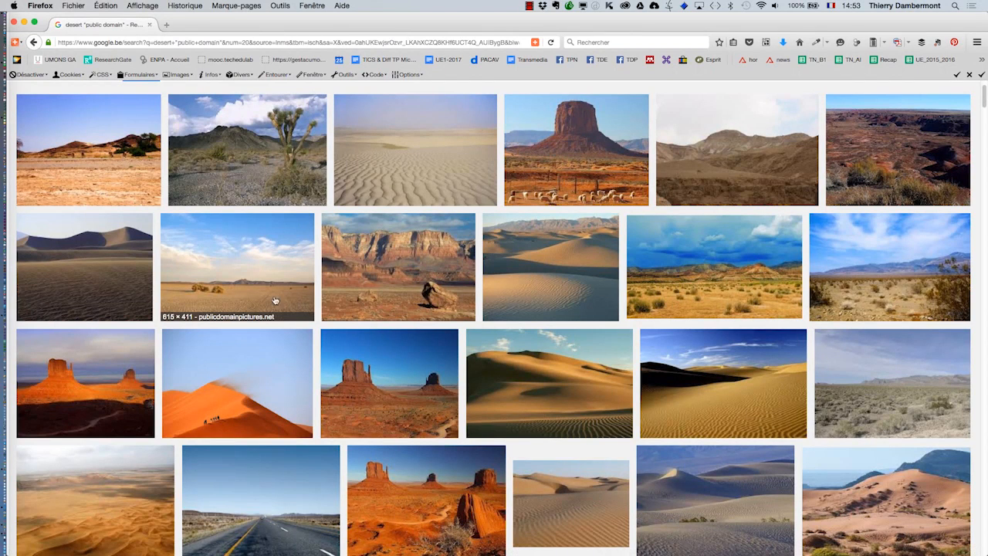
pyautogui.middleClick(249, 280)
# Filter the image results to pictures larger than 3264 × 2448 (8 Mpx).
pyautogui.scroll(2, 398, 147)
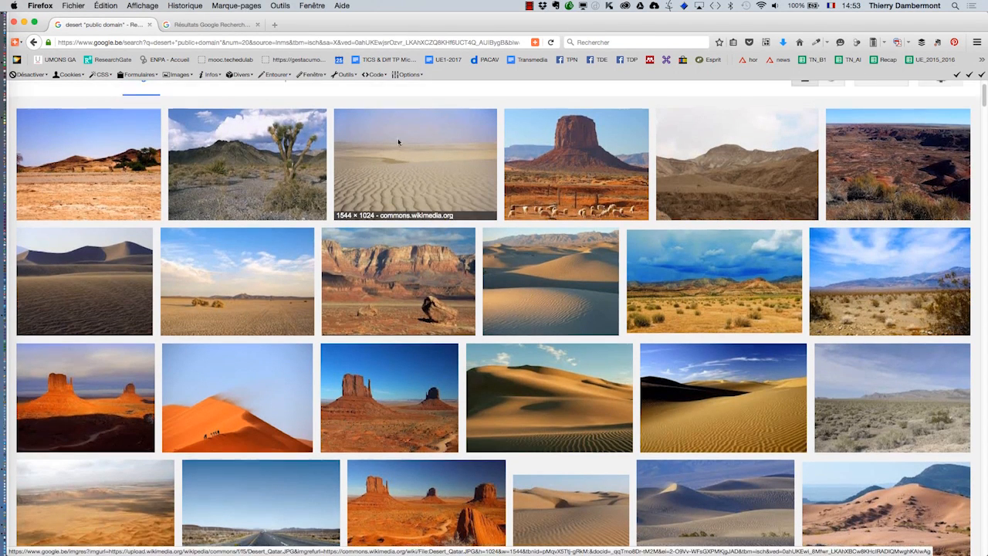
pyautogui.click(398, 135)
pyautogui.click(101, 167)
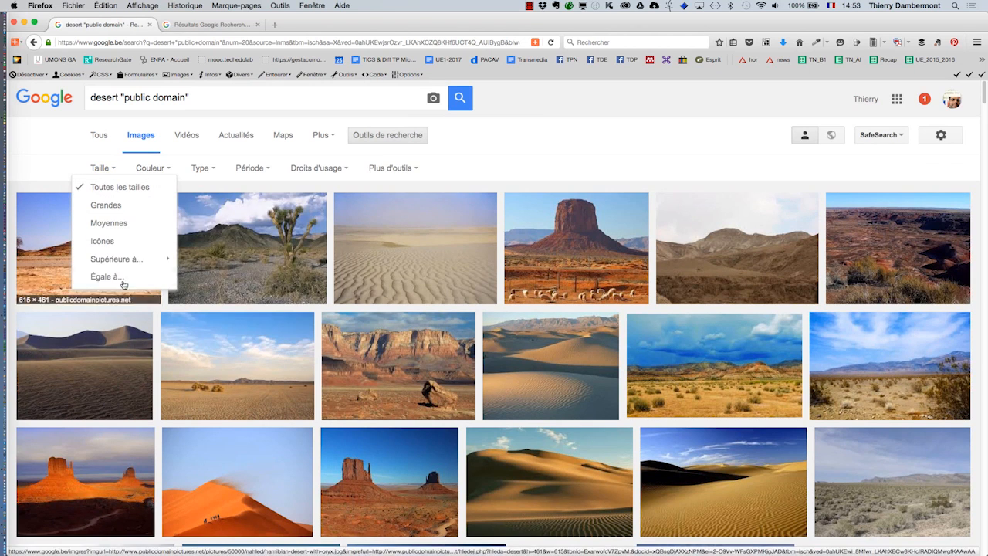
pyautogui.moveTo(154, 259)
pyautogui.scroll(-3, 255, 305)
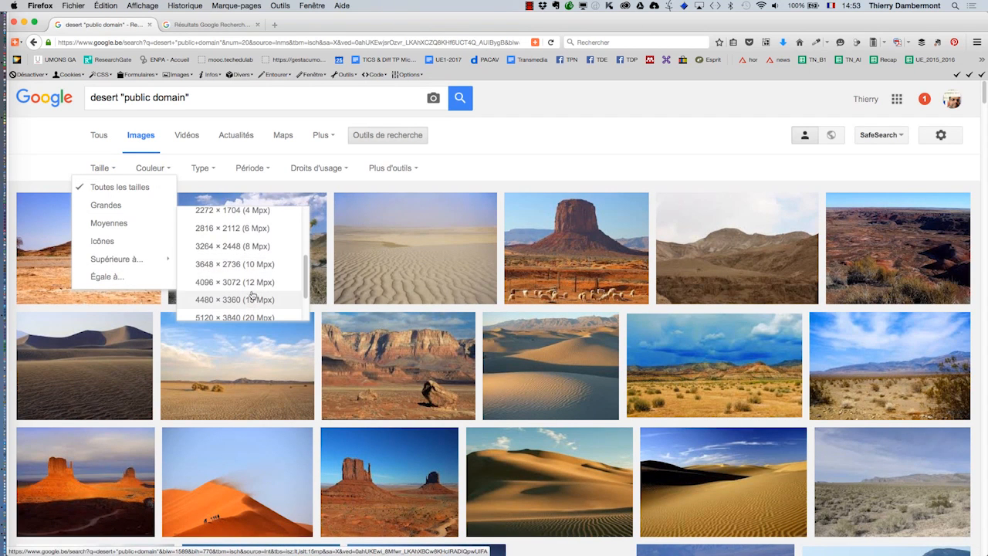
pyautogui.click(256, 247)
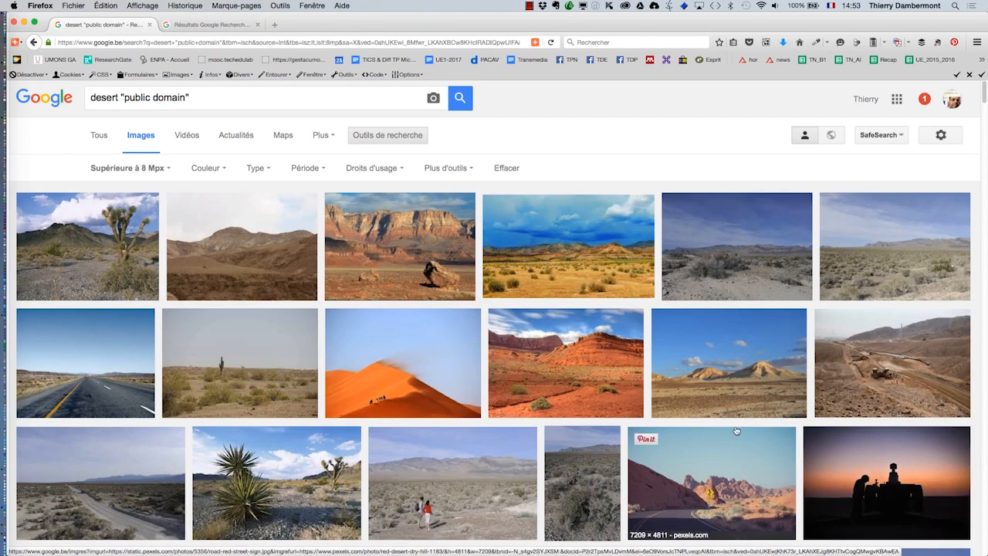
# Open the biblewalks.com desert hills photo in a new tab and display its full-size image.
pyautogui.scroll(-1, 755, 400)
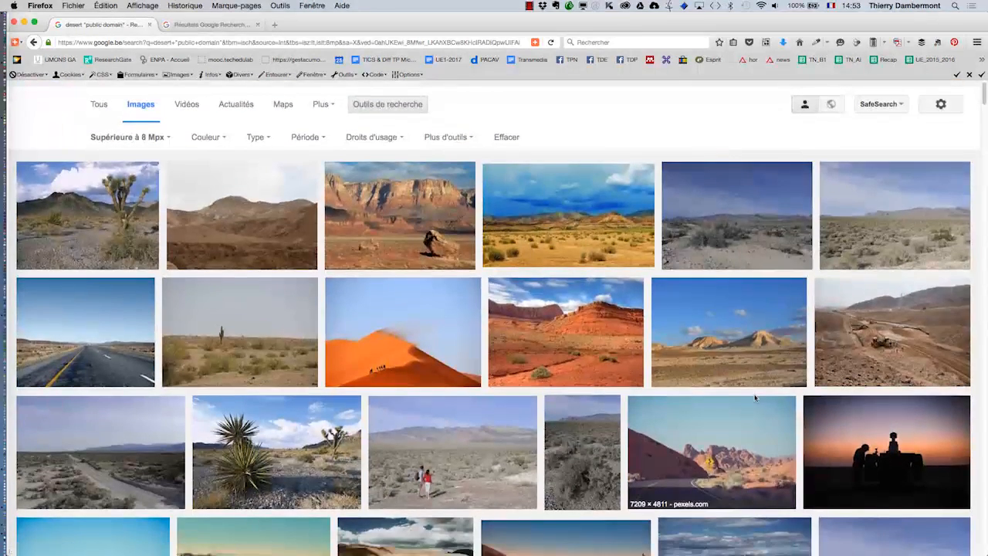
pyautogui.keyDown('super'); pyautogui.click(729, 339); pyautogui.keyUp('super')
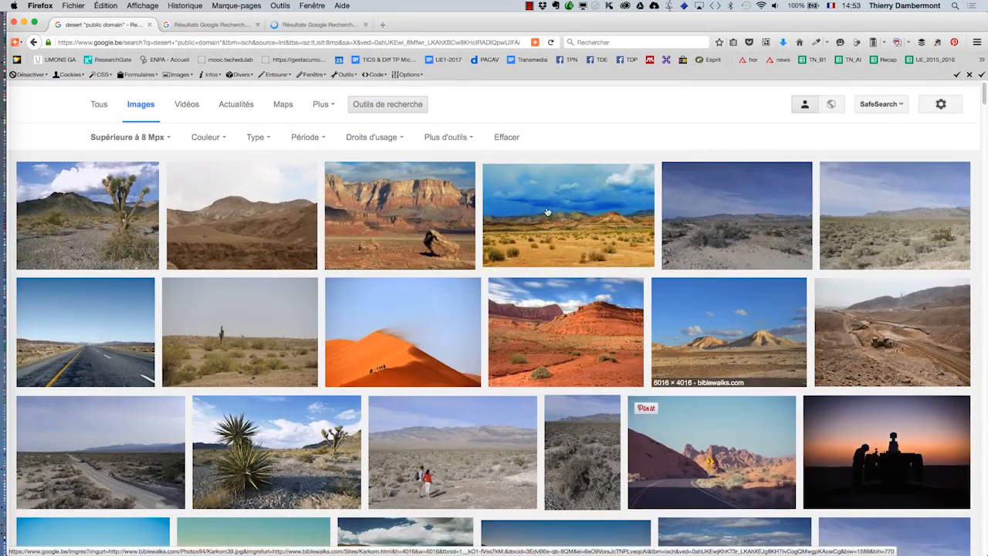
pyautogui.click(309, 25)
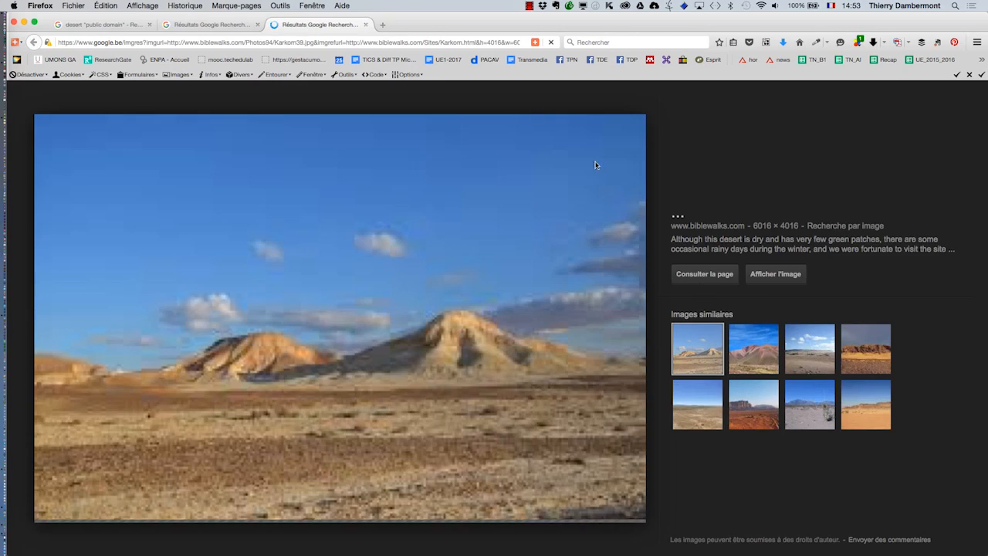
pyautogui.click(764, 276)
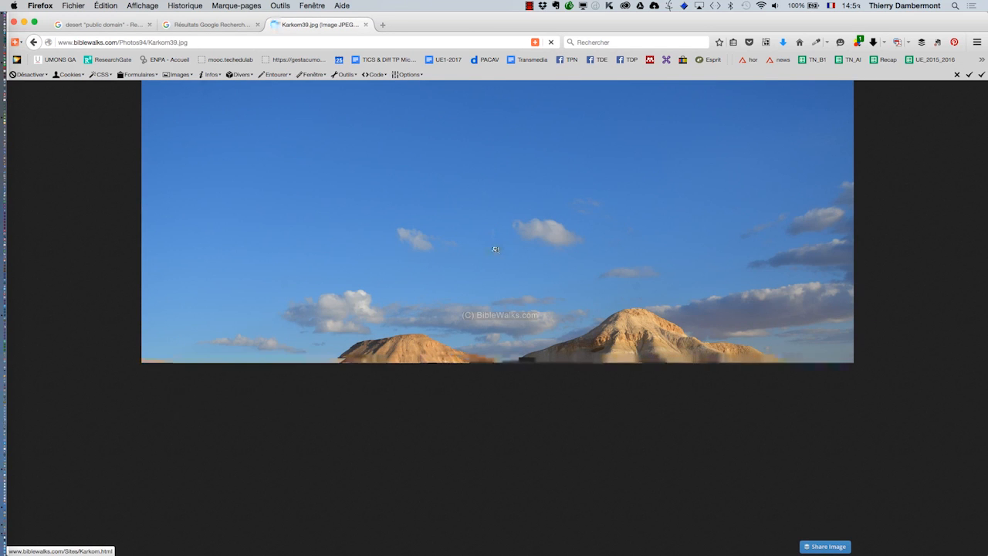
# Return to the filtered results and open the preview of the photoree.com red rock desert photo in a new tab.
pyautogui.click(210, 26)
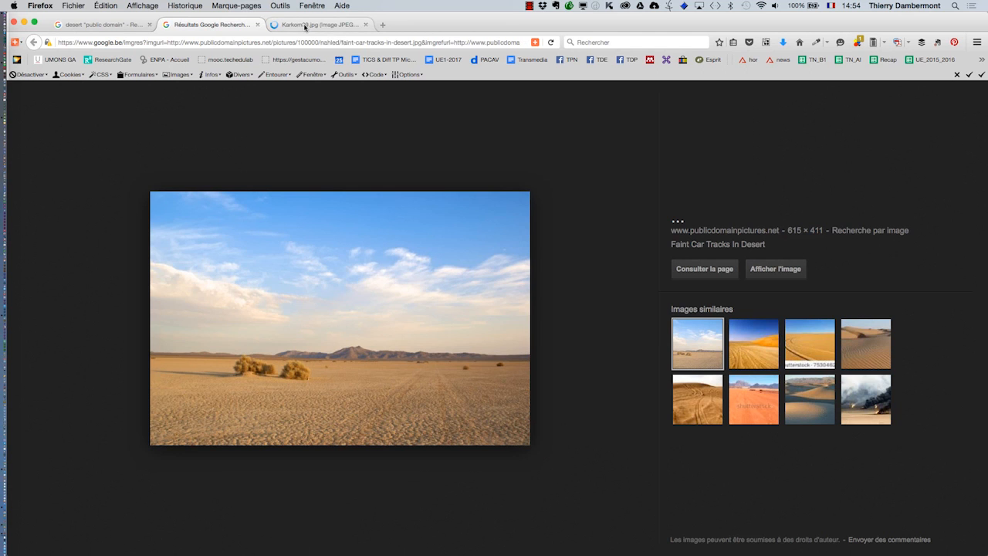
pyautogui.click(115, 24)
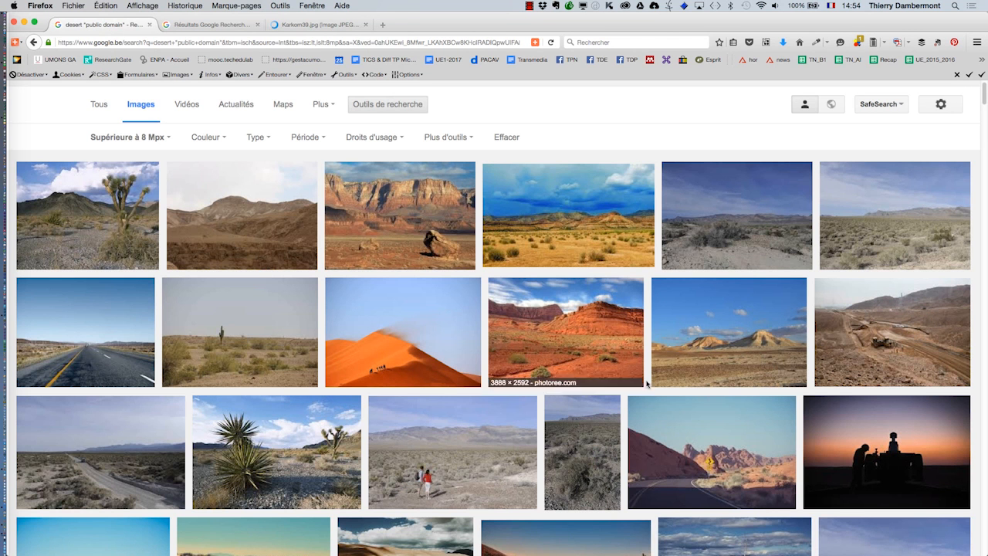
pyautogui.middleClick(586, 345)
pyautogui.click(231, 28)
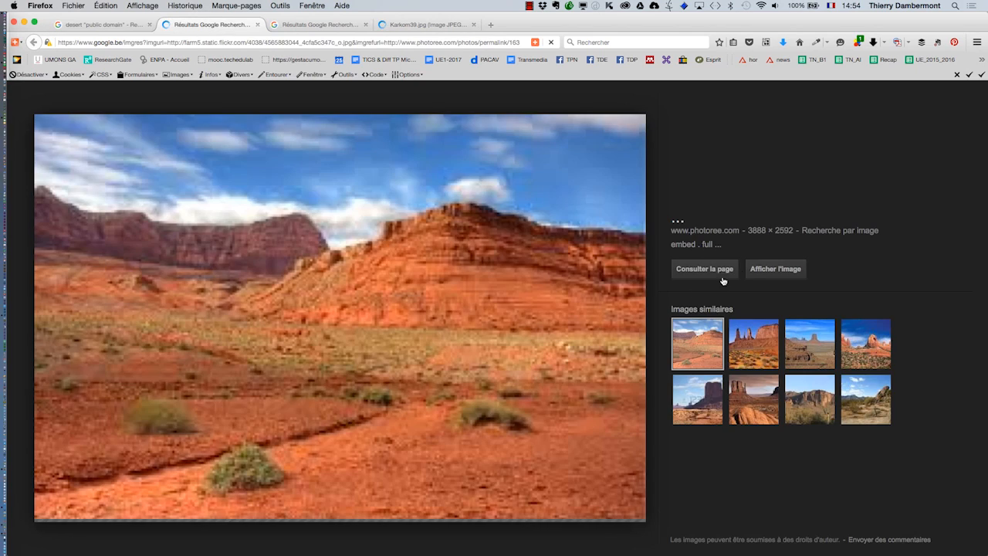
# Display the photoree.com red rock desert photo at full size.
pyautogui.click(771, 271)
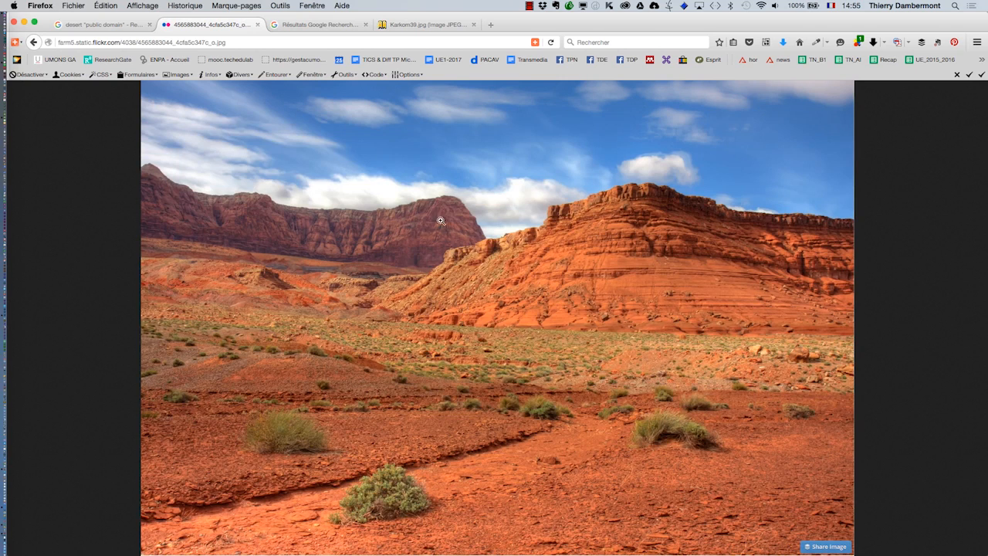
pyautogui.rightClick(445, 218)
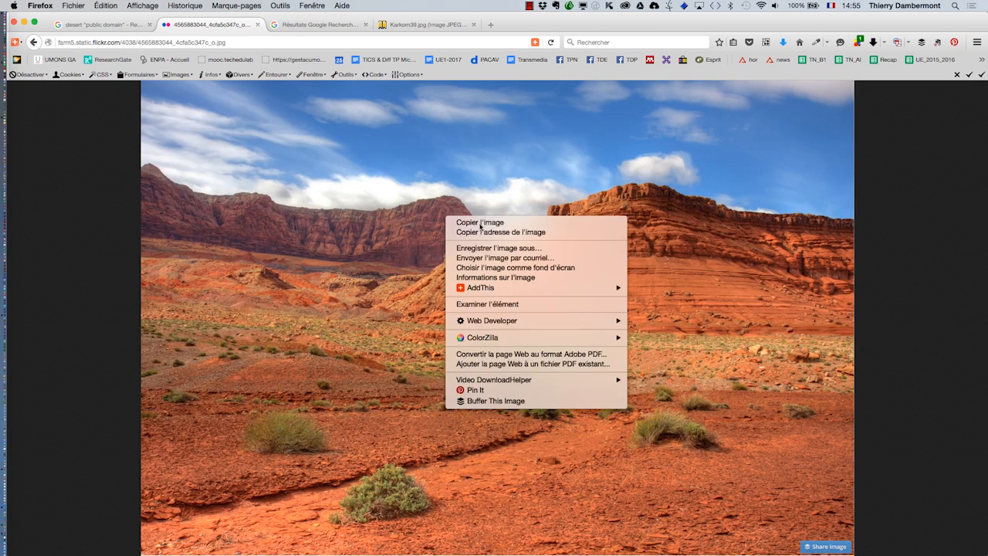
pyautogui.click(540, 249)
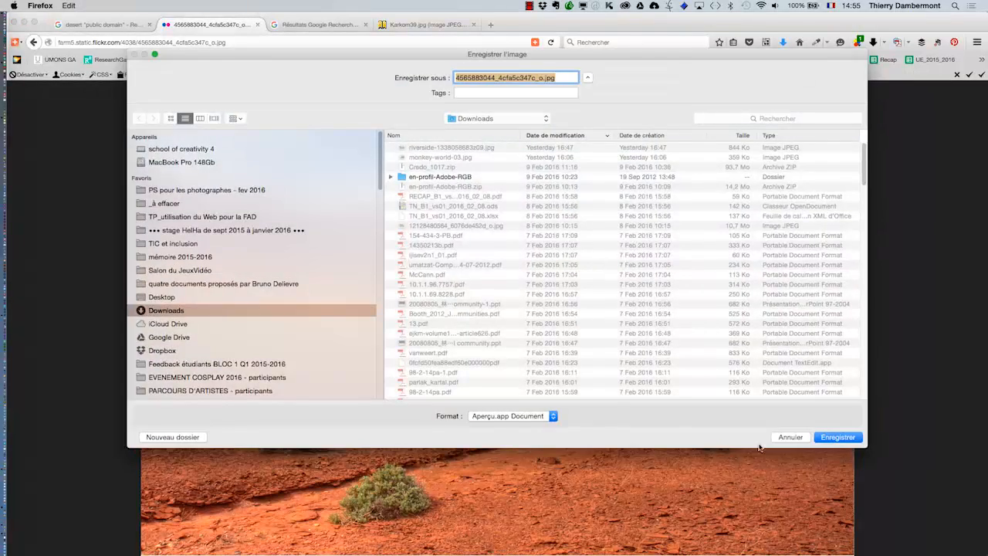
pyautogui.click(790, 437)
# Save the red desert image as desert-rouge.jpg in the texture sur objet folder of PS pour les photographes - fev 2016.
pyautogui.rightClick(356, 256)
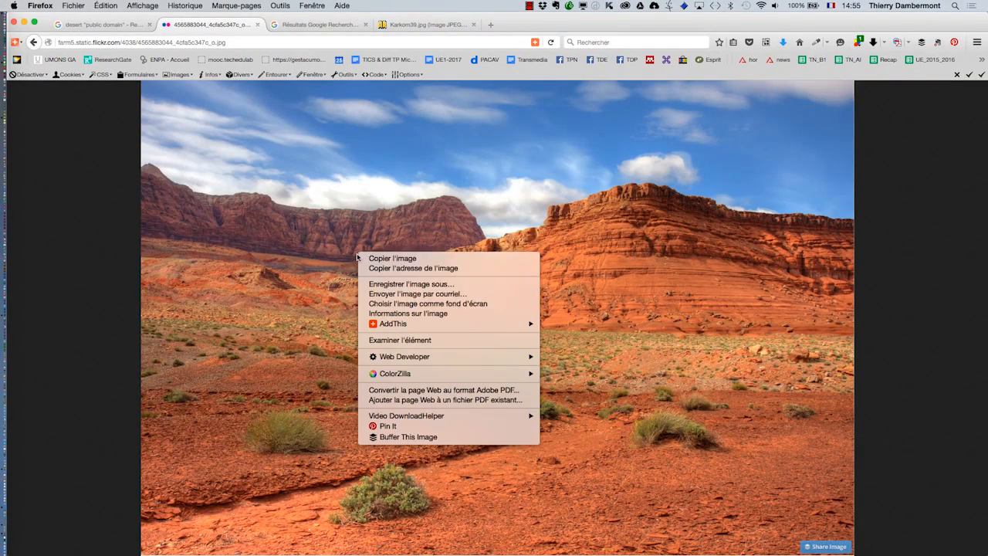
pyautogui.click(413, 284)
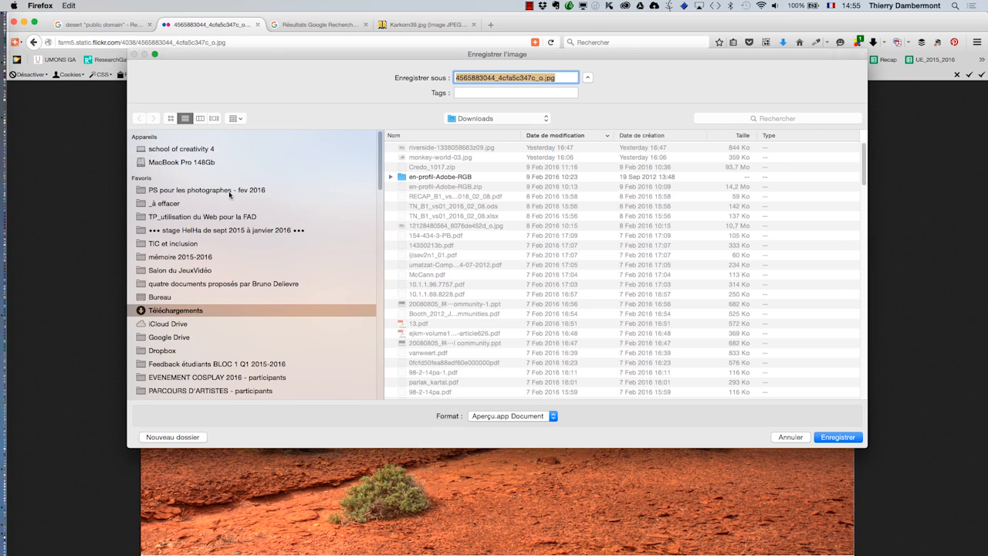
pyautogui.click(232, 190)
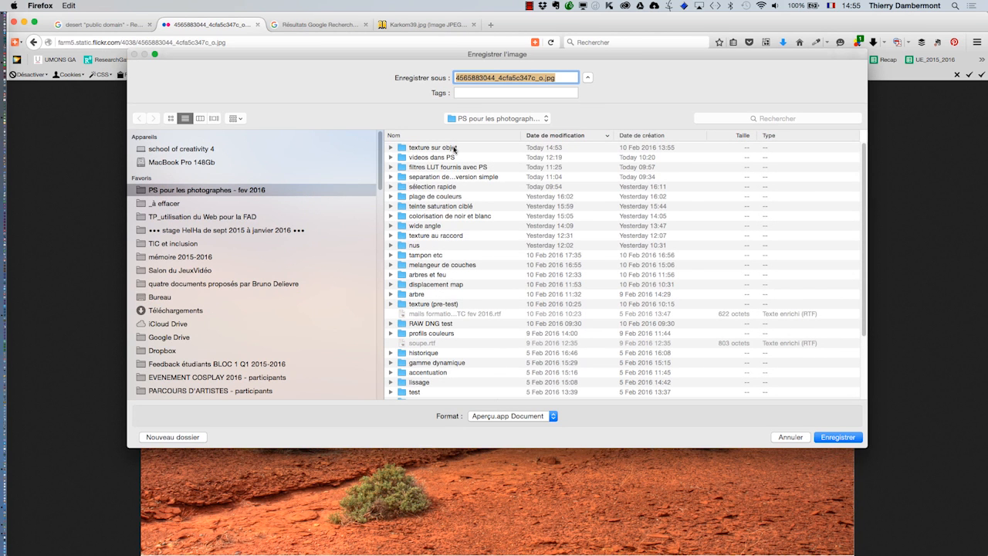
pyautogui.click(449, 189)
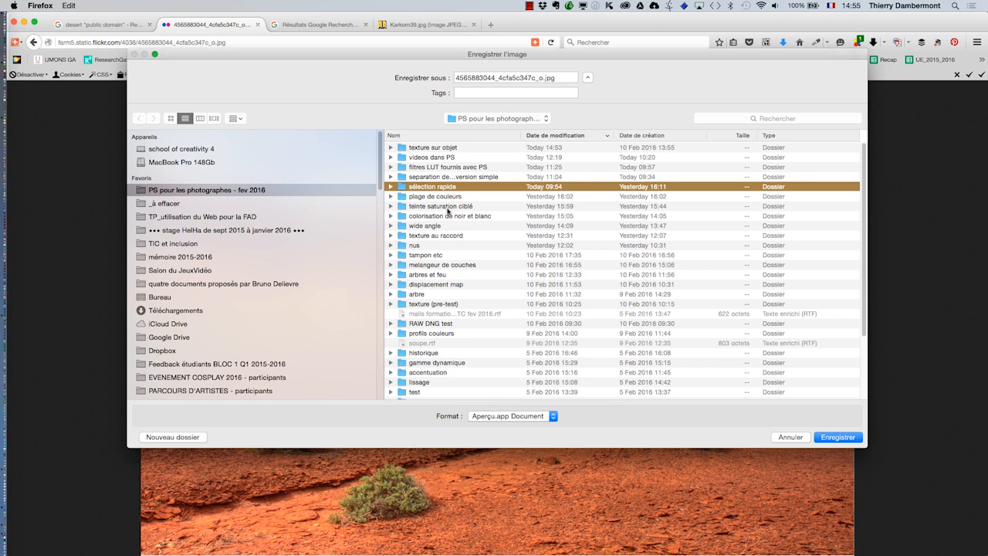
pyautogui.doubleClick(454, 148)
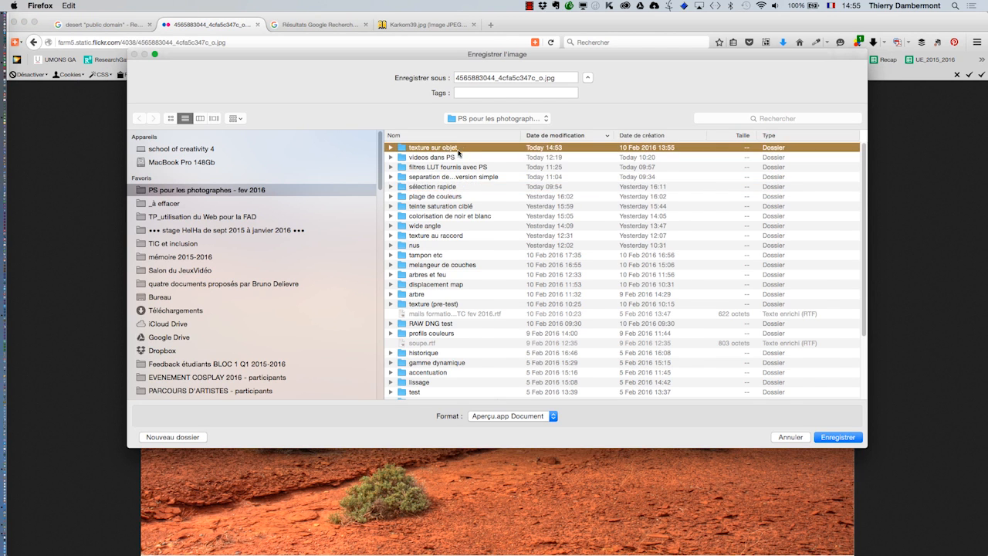
pyautogui.doubleClick(539, 78)
pyautogui.write('desert-rouge')
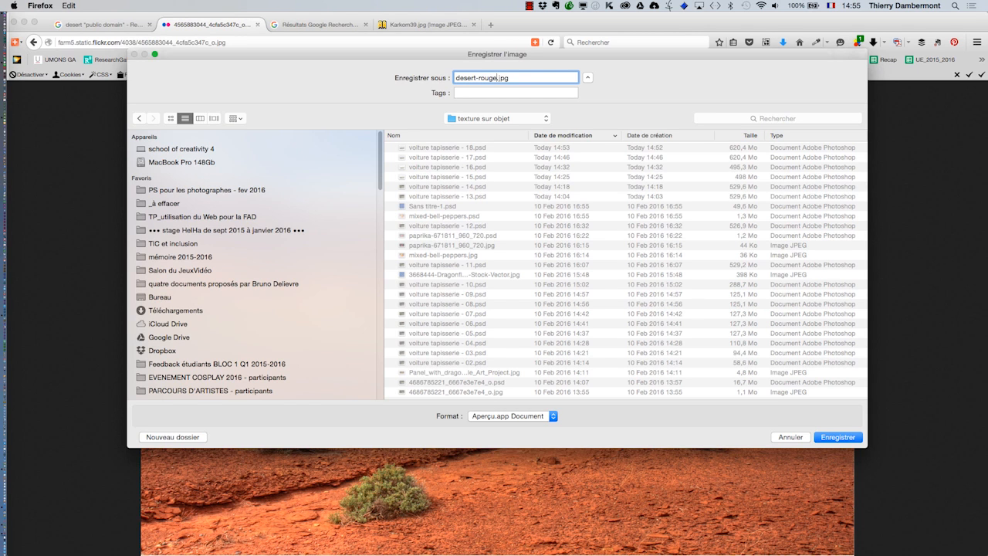
pyautogui.click(837, 436)
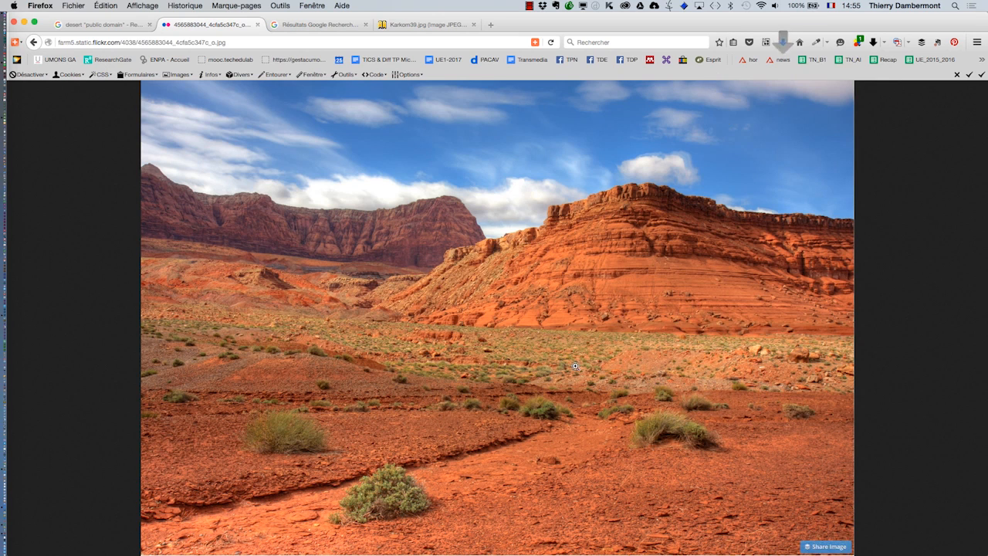
# Switch to Photoshop and open desert-rouge.jpg, assigning it the sRGB IEC61966-2.1 profile.
pyautogui.press('super+Tab')
pyautogui.click(100, 6)
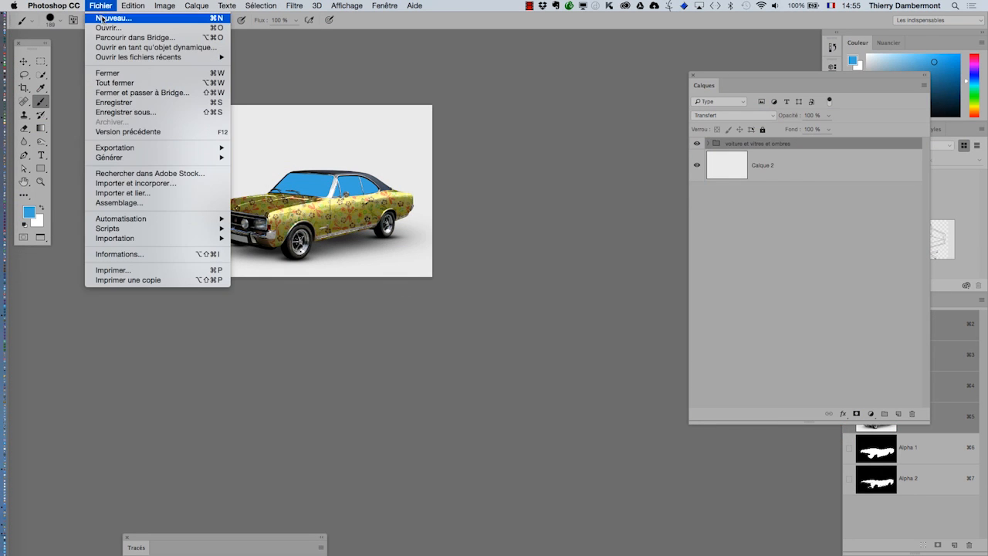
pyautogui.click(108, 28)
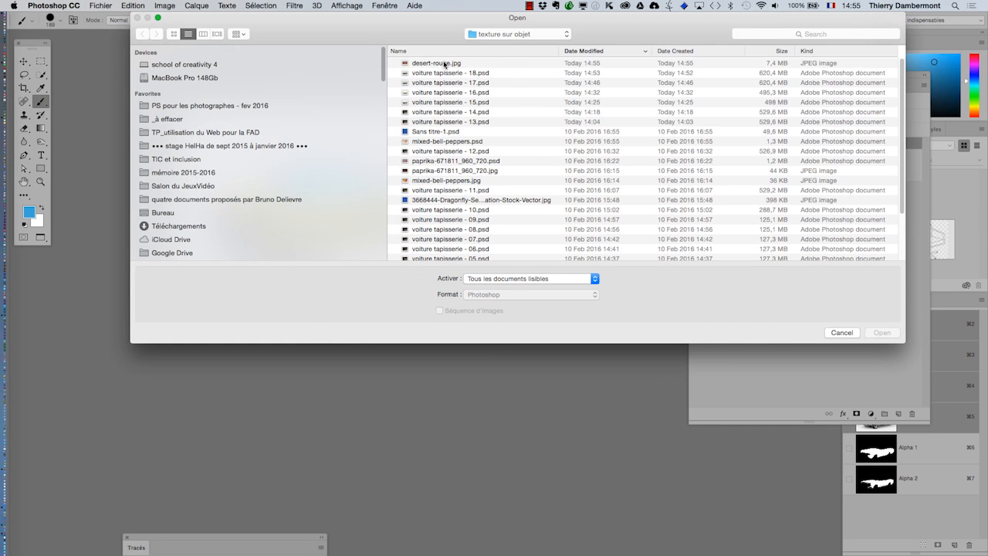
pyautogui.click(445, 63)
pyautogui.press('Return')
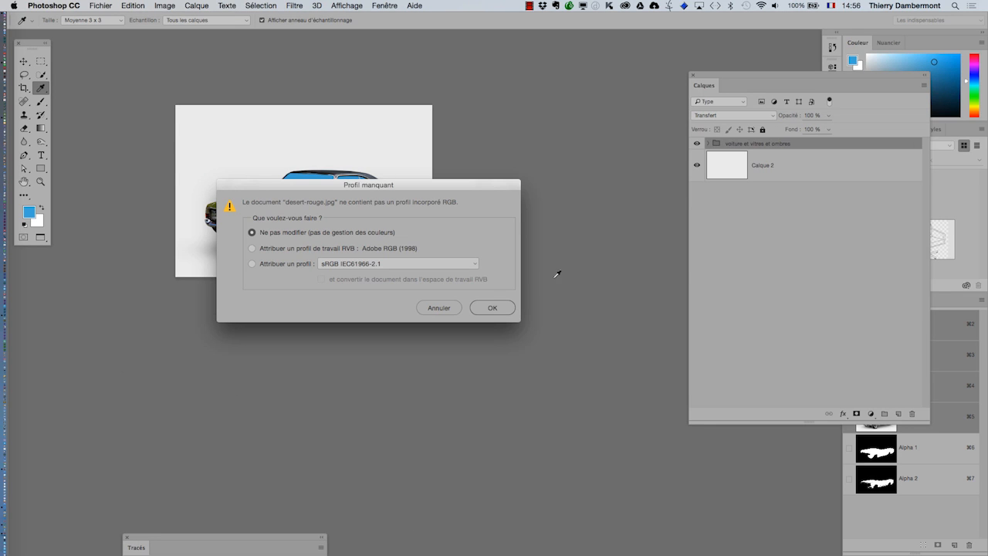
pyautogui.click(278, 264)
pyautogui.click(479, 308)
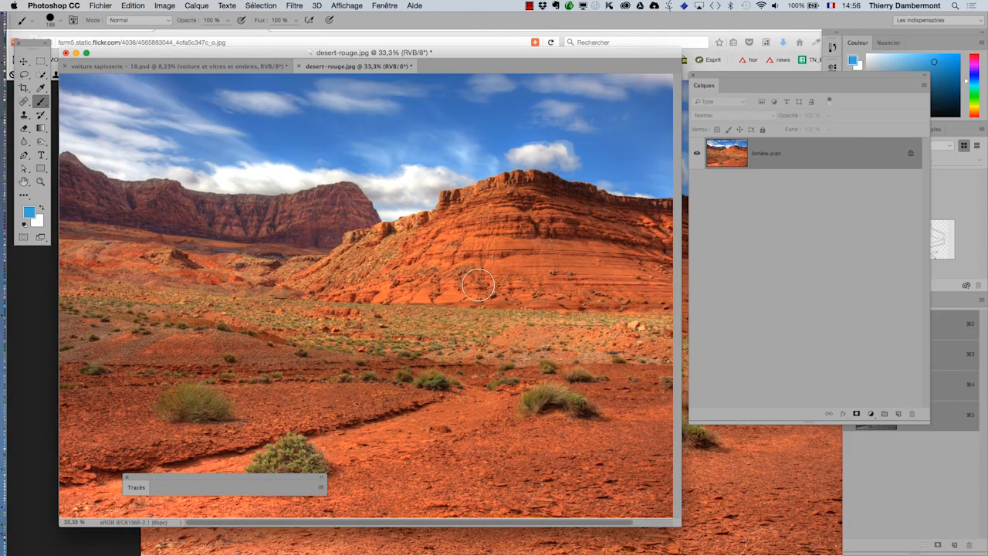
# Minimise the browser window and detach desert-rouge.jpg into its own floating window.
pyautogui.click(35, 319)
pyautogui.click(23, 21)
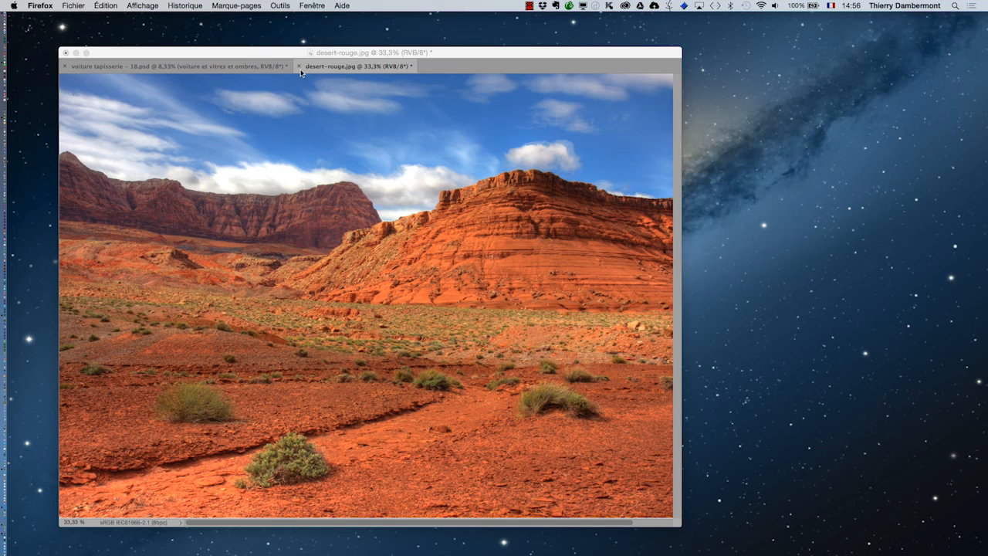
pyautogui.click(342, 67)
pyautogui.moveTo(336, 70); pyautogui.dragTo(393, 121)
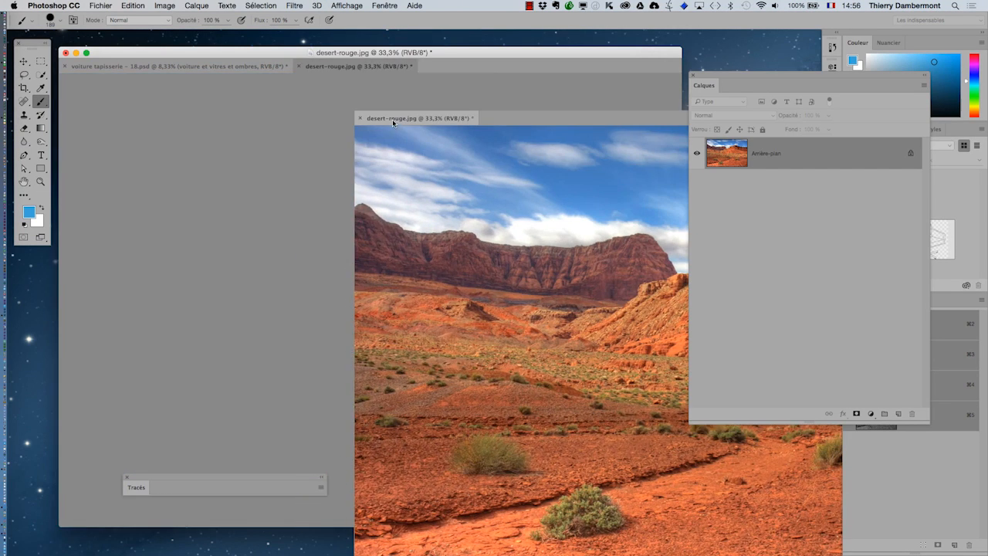
pyautogui.keyDown('alt'); pyautogui.click(584, 247); pyautogui.keyUp('alt')
pyautogui.keyDown('alt'); pyautogui.click(585, 252); pyautogui.keyUp('alt')
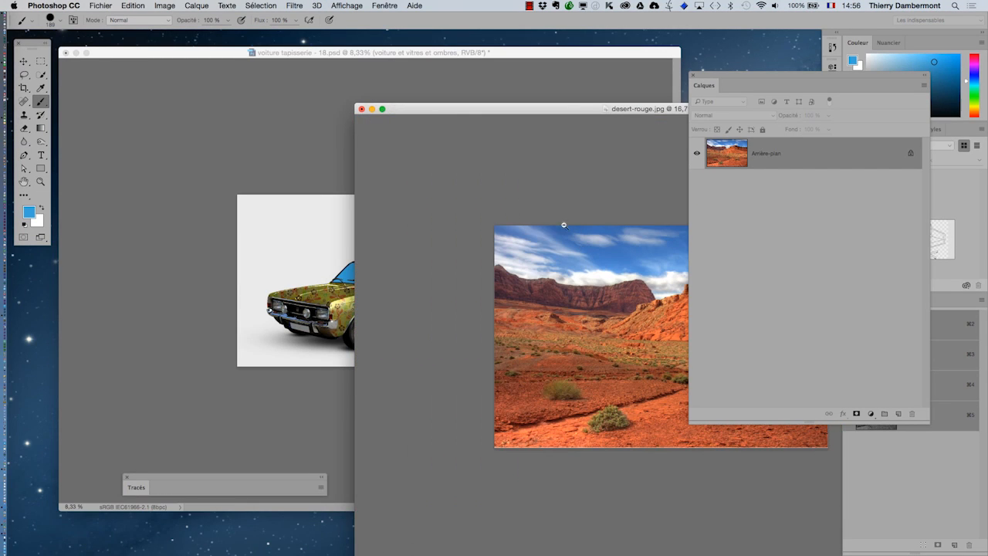
# Shrink the car document's window and copy its voiture et vitres et ombres group into desert-rouge.jpg.
pyautogui.click(417, 69)
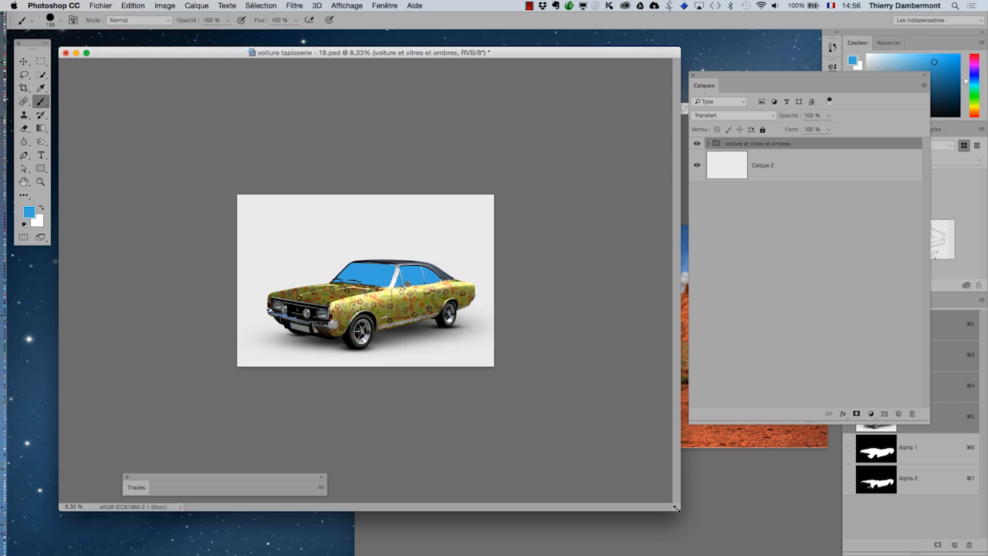
pyautogui.moveTo(676, 507); pyautogui.dragTo(431, 340)
pyautogui.moveTo(729, 145); pyautogui.dragTo(604, 307)
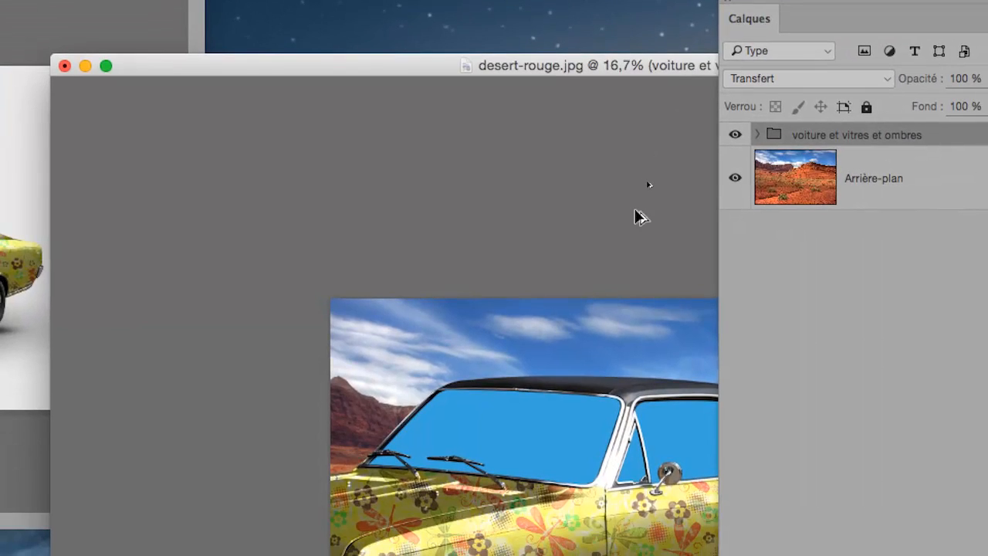
# Extend the canvas evenly on all four sides with the Crop tool, well beyond the desert photo and the whole car.
pyautogui.press('f')
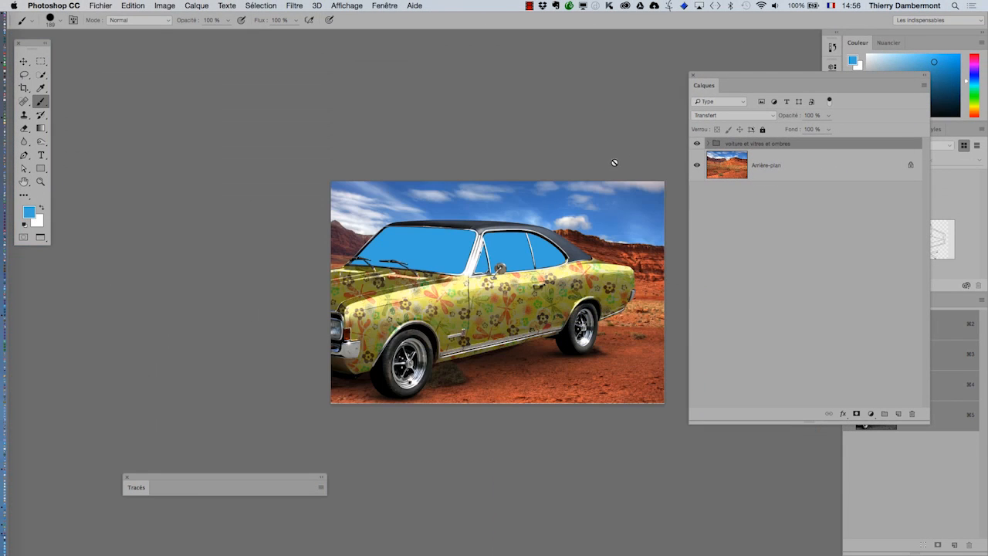
pyautogui.moveTo(564, 339); pyautogui.dragTo(447, 327)
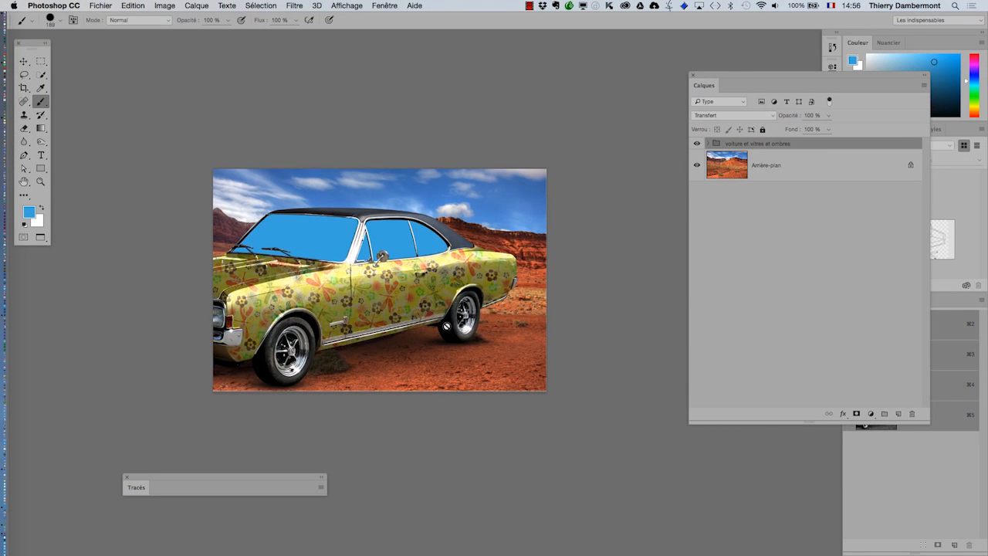
pyautogui.press('super+minus')
pyautogui.press('super+minus')
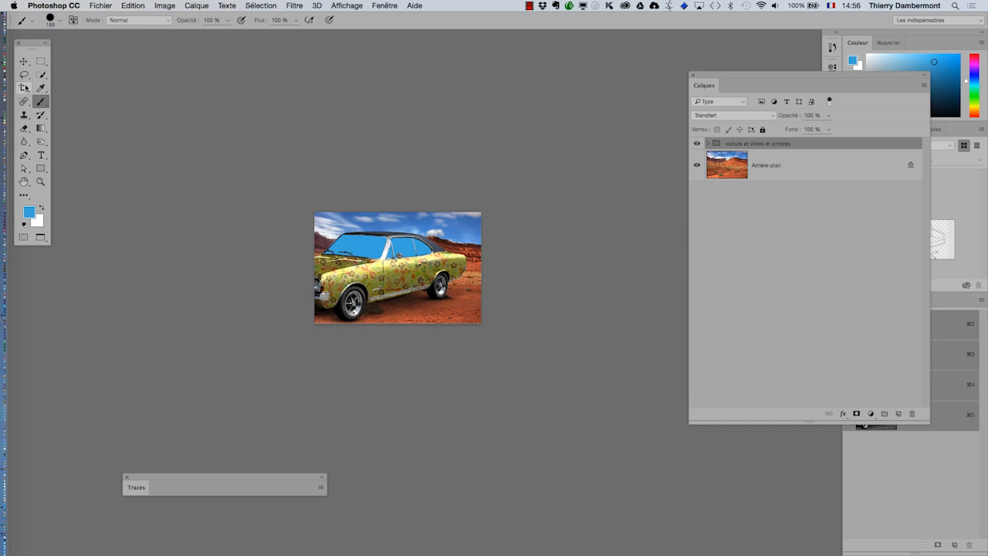
pyautogui.click(24, 87)
pyautogui.moveTo(479, 213); pyautogui.dragTo(619, 122)
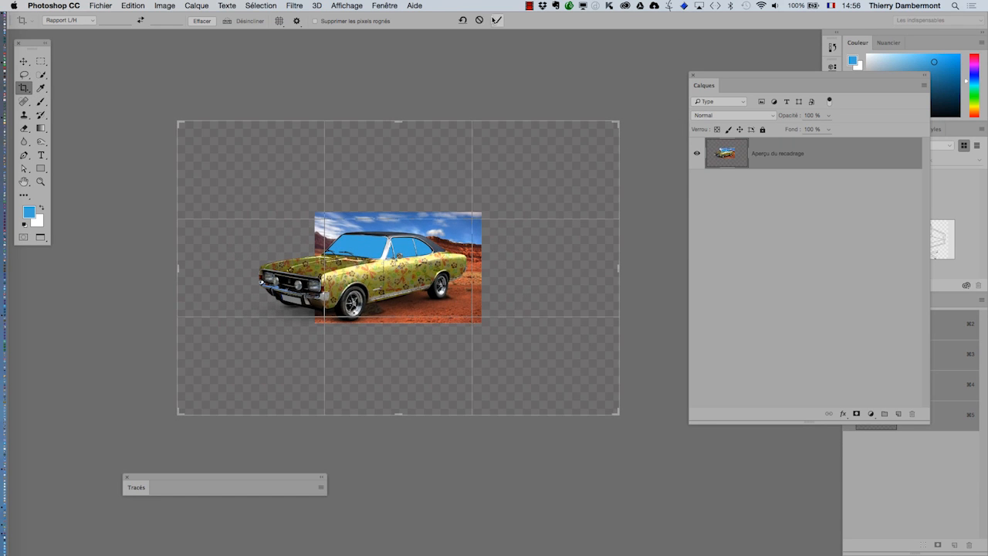
pyautogui.click(496, 20)
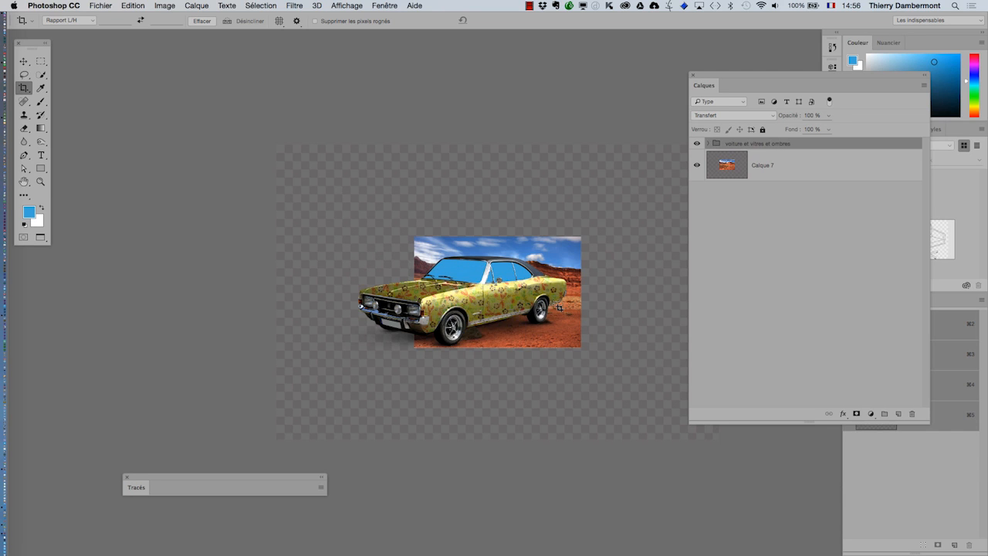
# Scale the desert photo layer Calque 7 from its centre until it fills the enlarged canvas.
pyautogui.moveTo(467, 299); pyautogui.dragTo(361, 228)
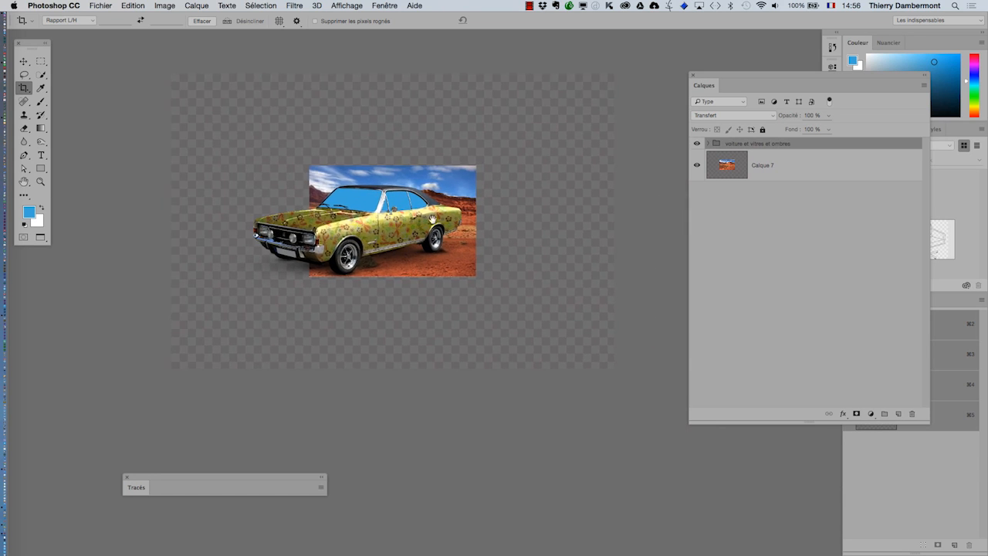
pyautogui.click(745, 171)
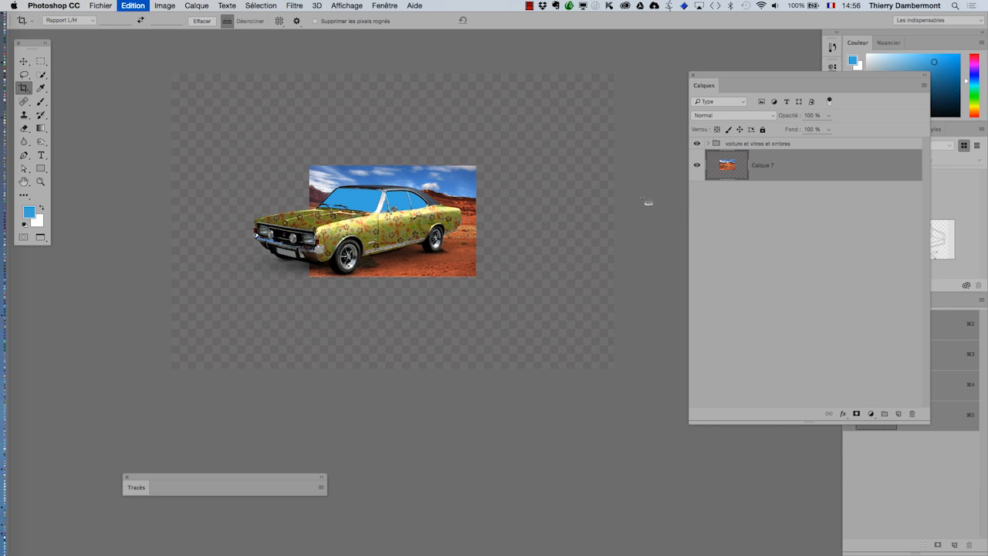
pyautogui.press('super+t')
pyautogui.moveTo(474, 165); pyautogui.dragTo(641, 107)
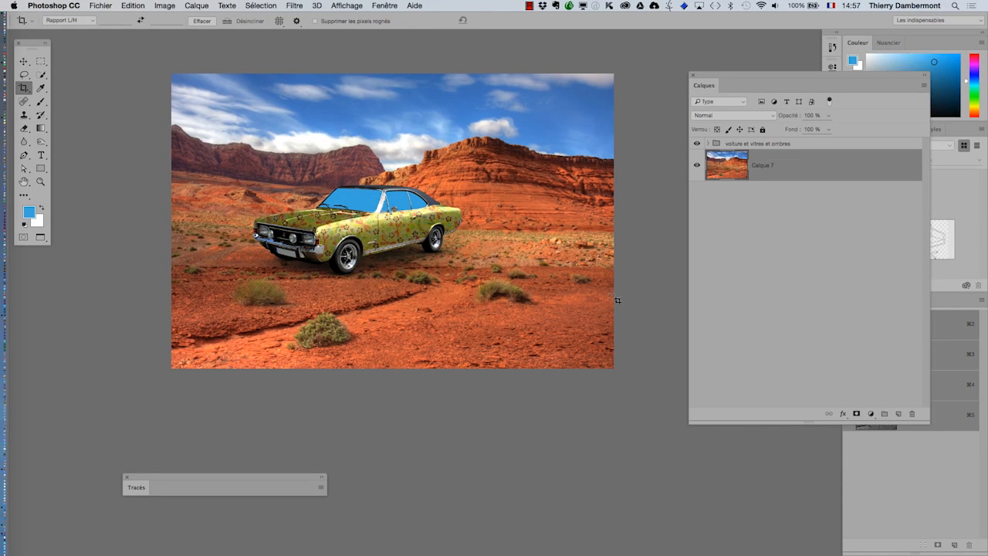
# Try to move the voiture et vitres et ombres group lower on the desert ground, and undo the move.
pyautogui.click(754, 144)
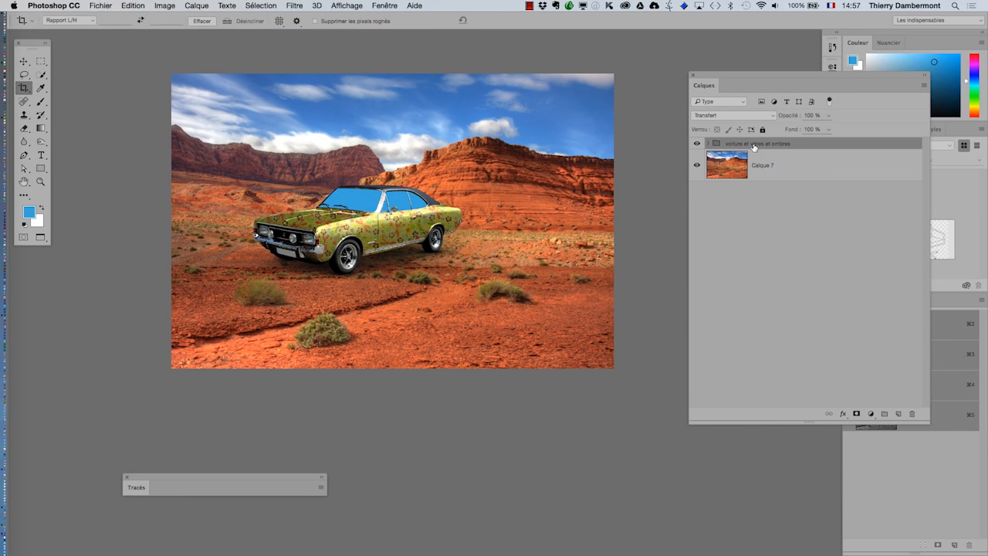
pyautogui.click(26, 64)
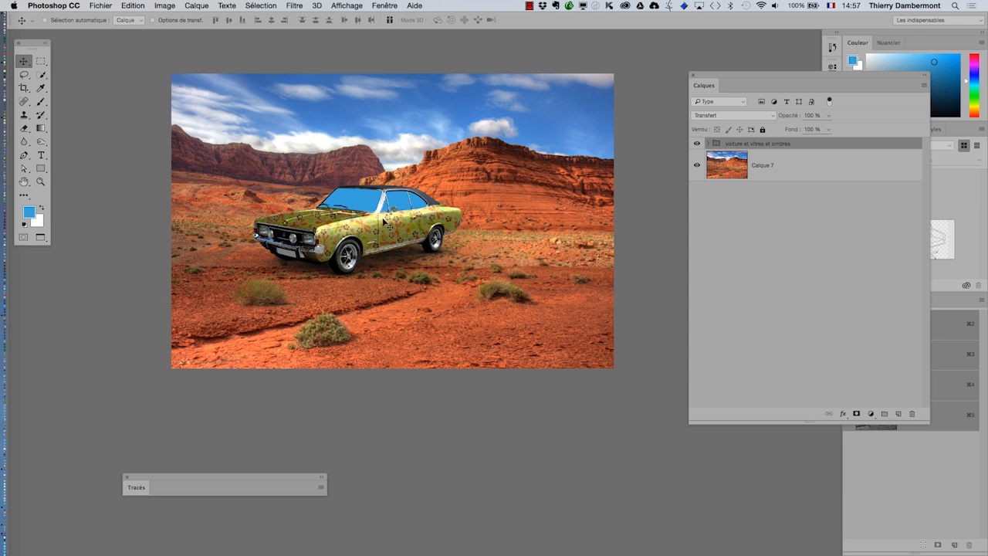
pyautogui.moveTo(384, 221); pyautogui.dragTo(407, 263)
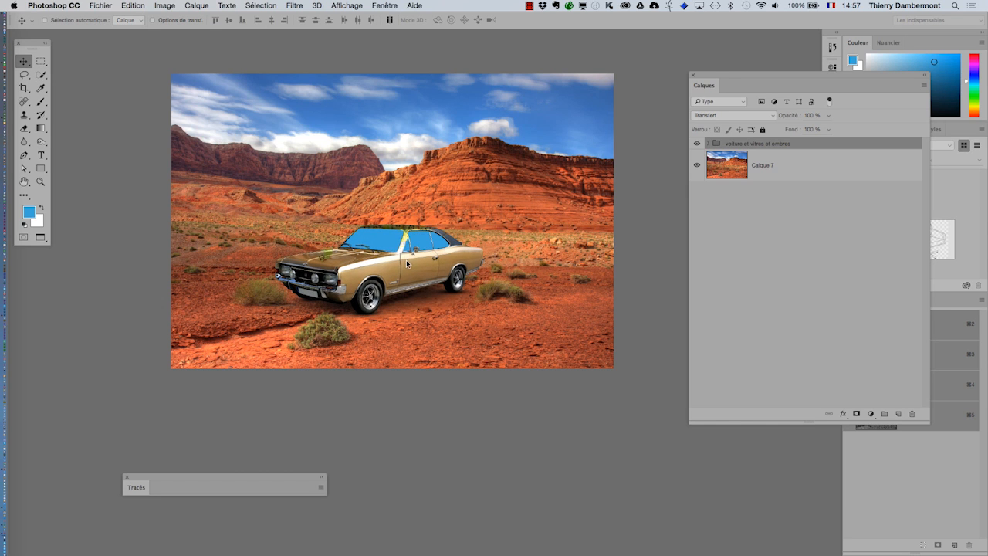
pyautogui.press('super+z')
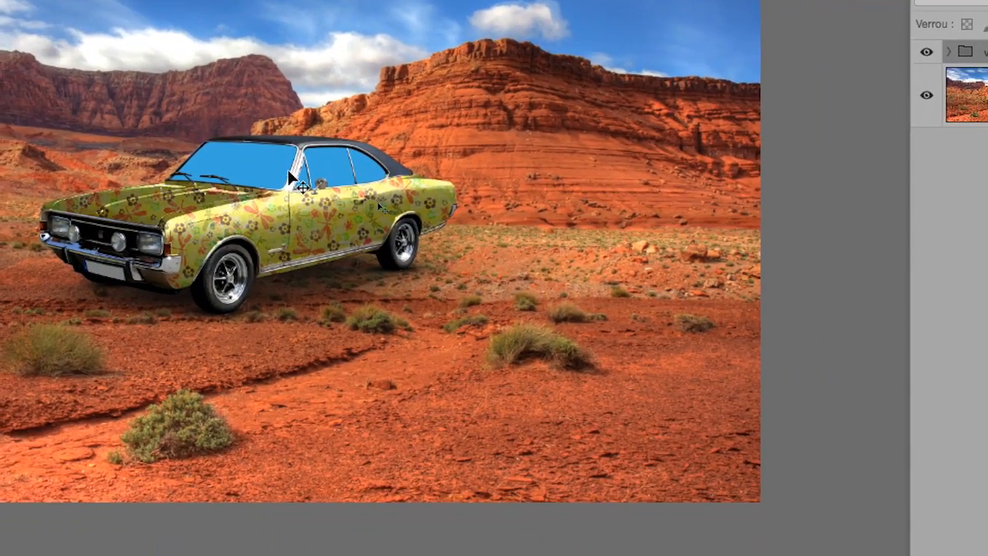
pyautogui.moveTo(292, 172); pyautogui.dragTo(471, 239)
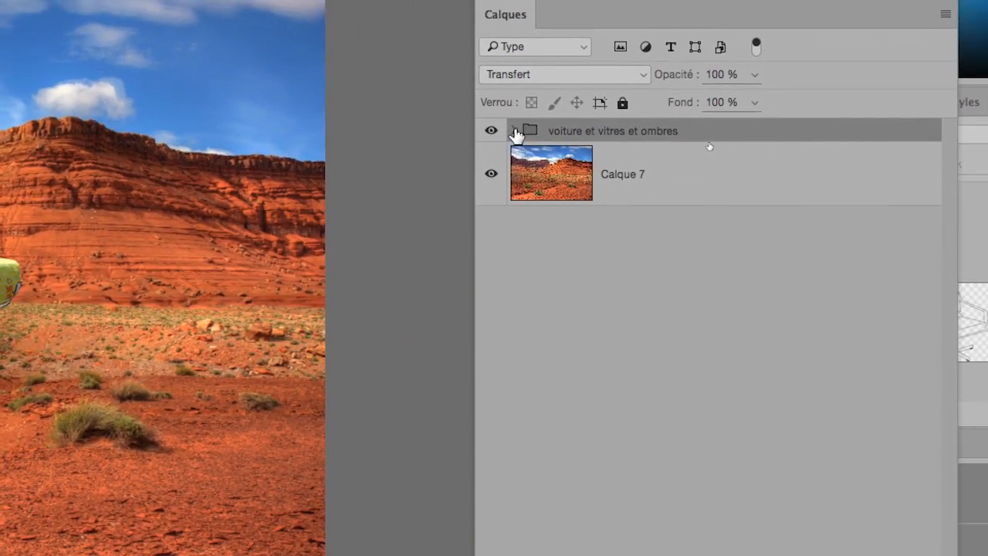
# Expand the voiture et vitres et ombres group and its voiture subgroup to examine their layers and masks.
pyautogui.click(514, 132)
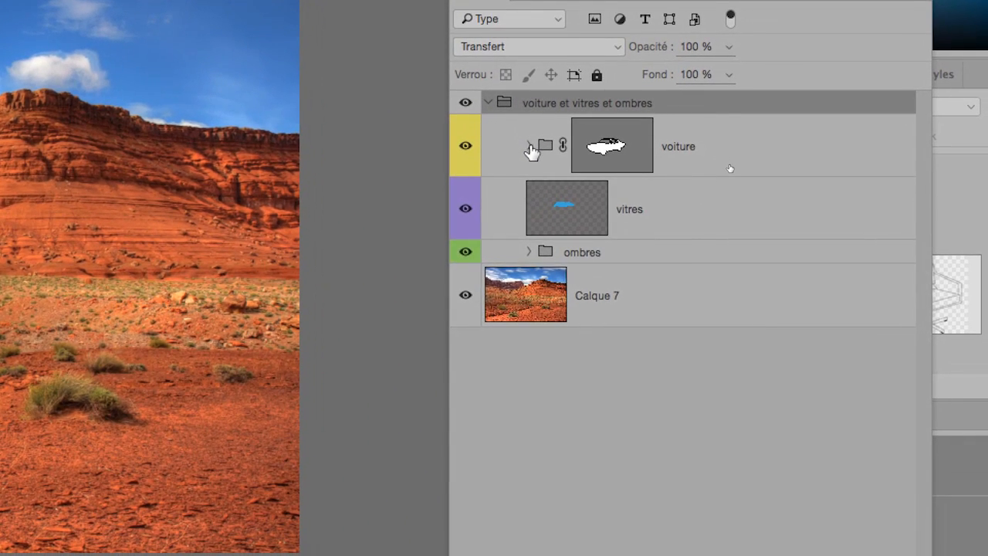
pyautogui.click(529, 146)
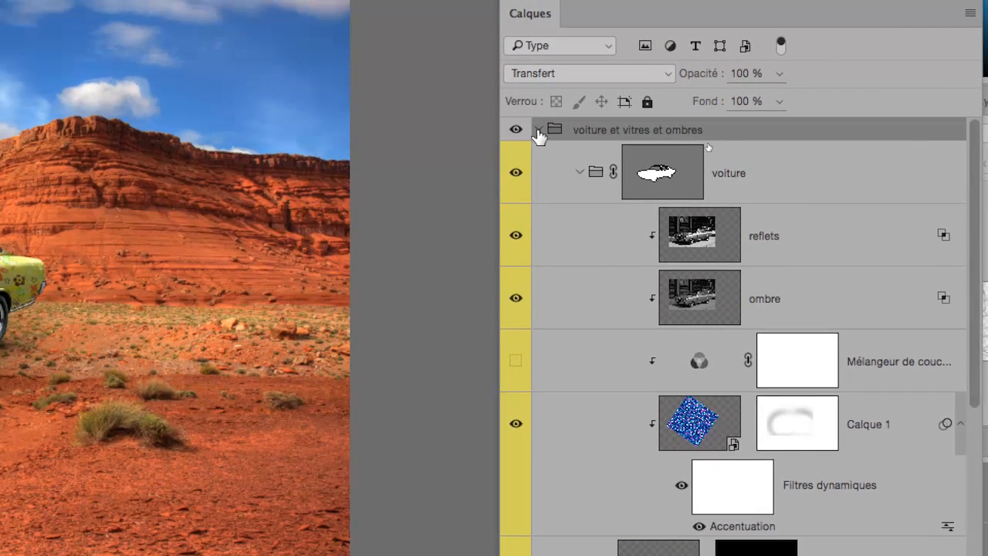
pyautogui.click(538, 132)
pyautogui.click(538, 131)
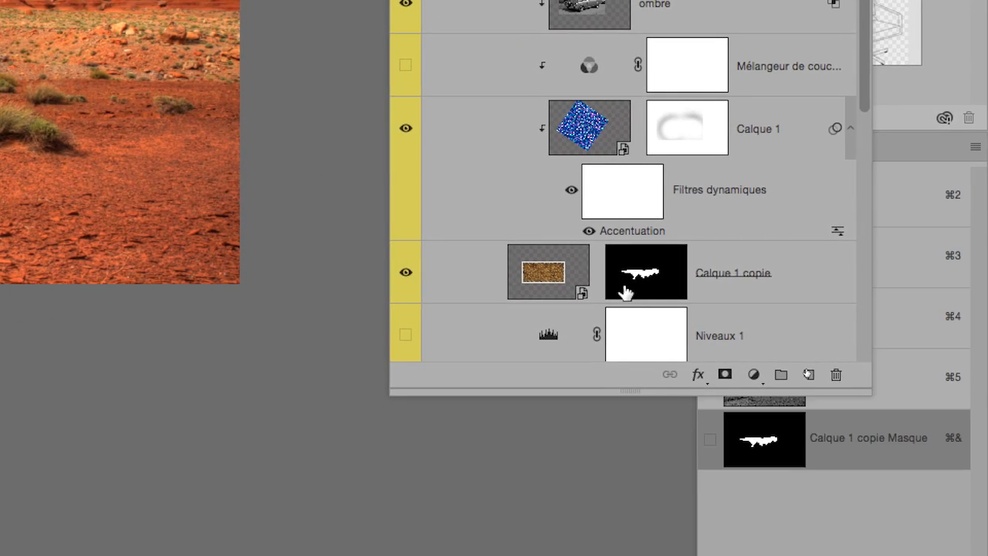
# Link the masks of Calque 1 and Calque 1 copie to their layers, and check the remaining layers in the group.
pyautogui.click(625, 291)
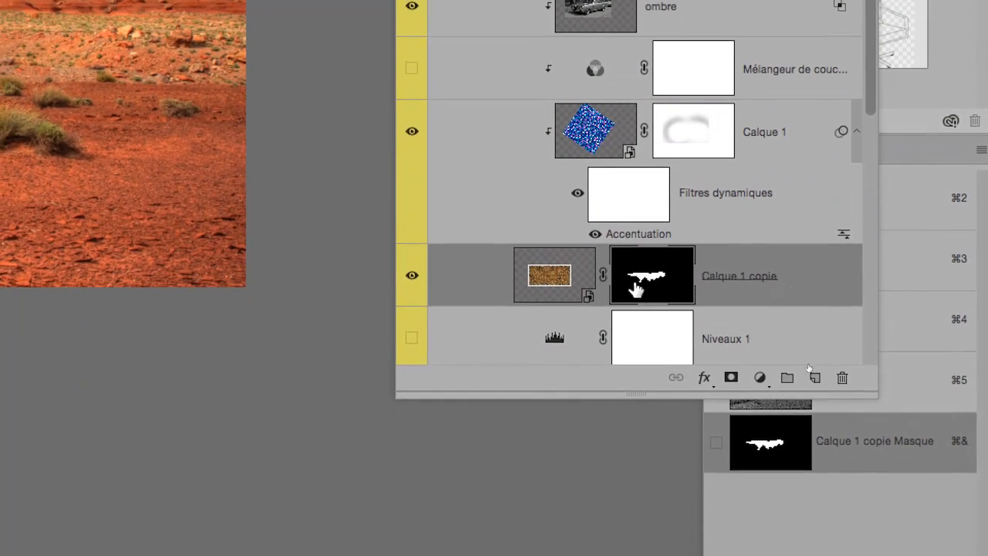
pyautogui.scroll(-3, 633, 369)
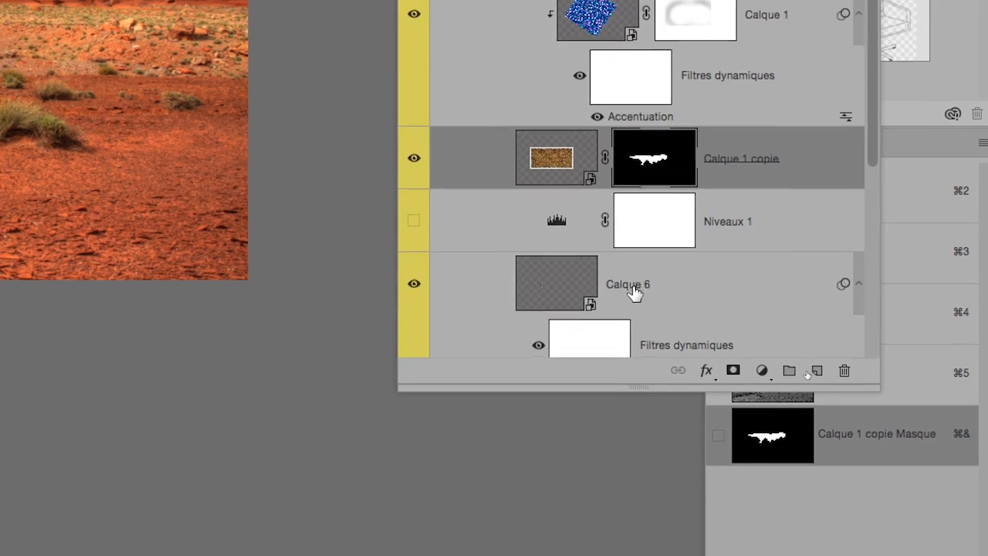
pyautogui.scroll(-5, 635, 292)
pyautogui.scroll(7, 633, 291)
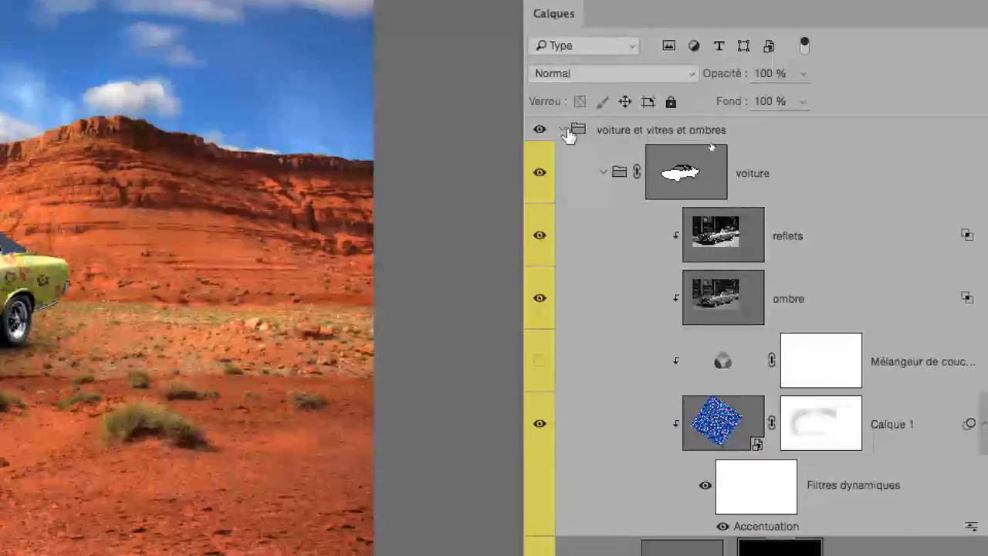
# Collapse the voiture et vitres et ombres group and move the whole car lower and further right on the desert ground.
pyautogui.click(569, 135)
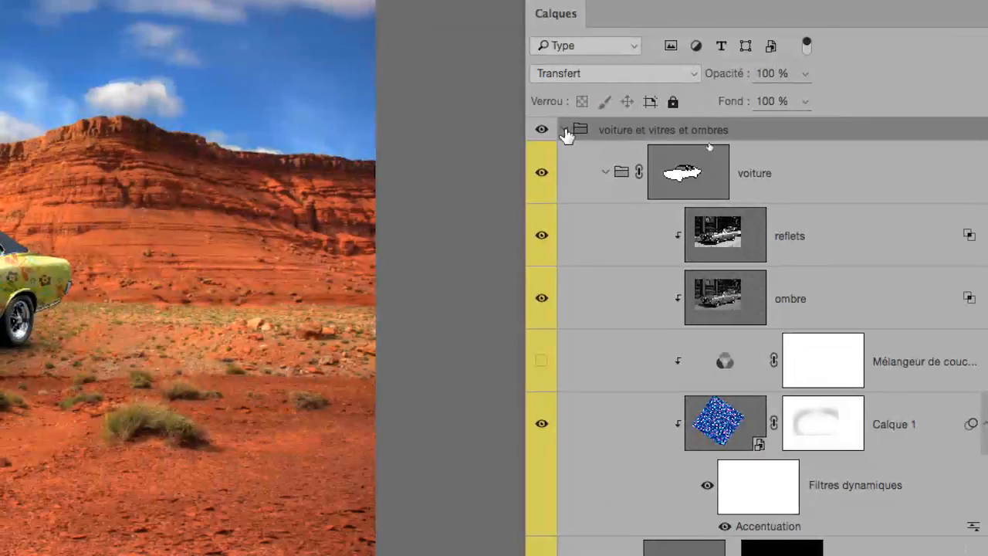
pyautogui.click(569, 132)
pyautogui.moveTo(321, 178); pyautogui.dragTo(388, 221)
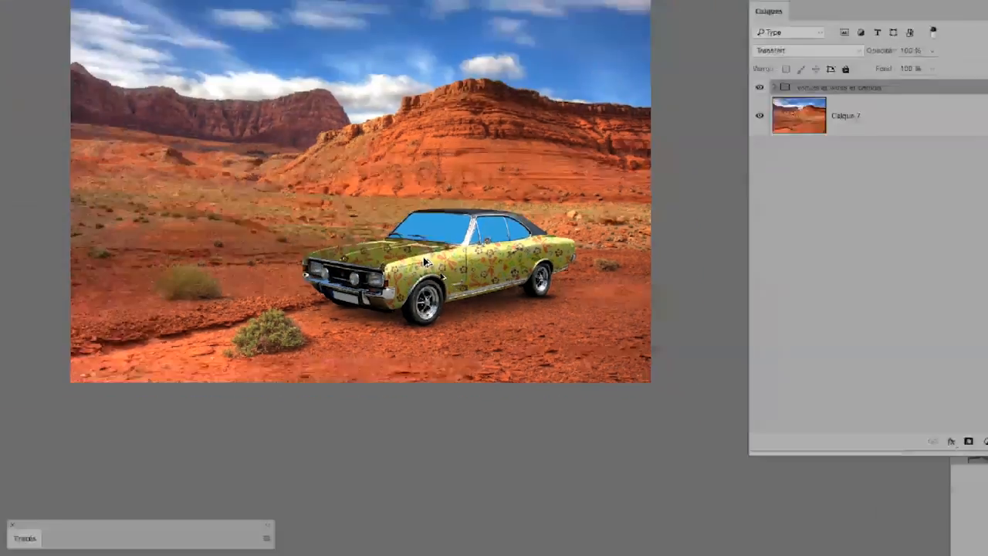
# Examine the repositioned car close up, including its floral bodywork, windows and ground shadow.
pyautogui.scroll(5, 471, 282)
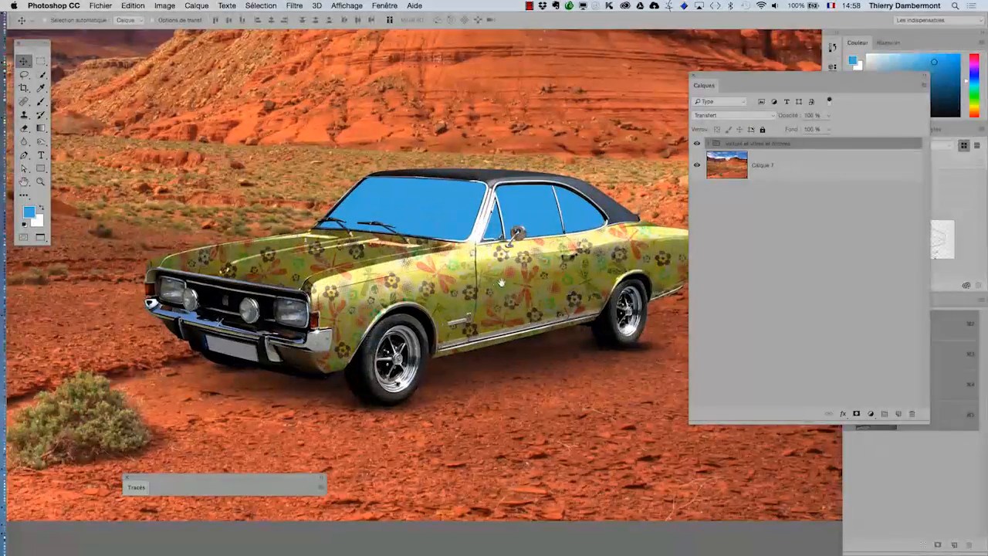
pyautogui.moveTo(501, 283); pyautogui.dragTo(470, 272)
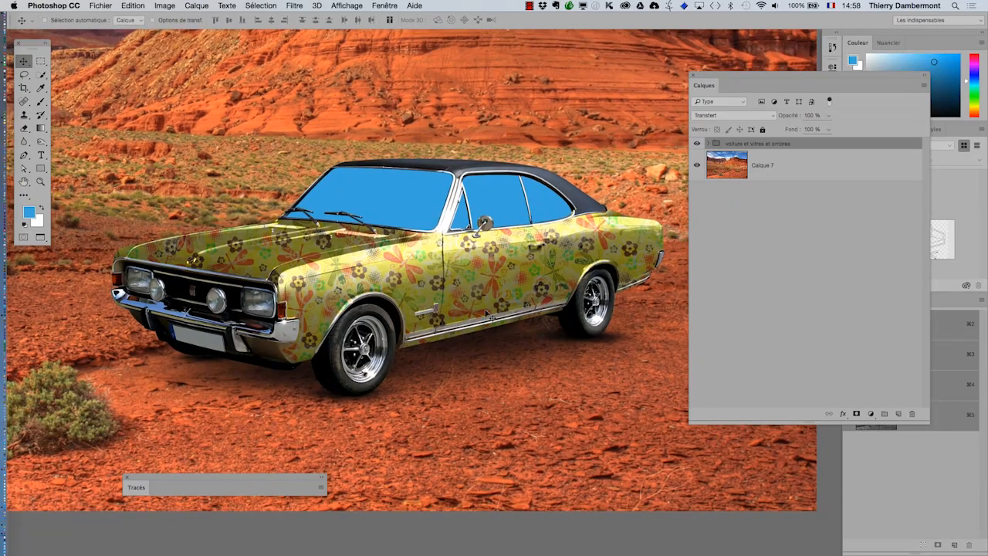
pyautogui.scroll(-1, 482, 311)
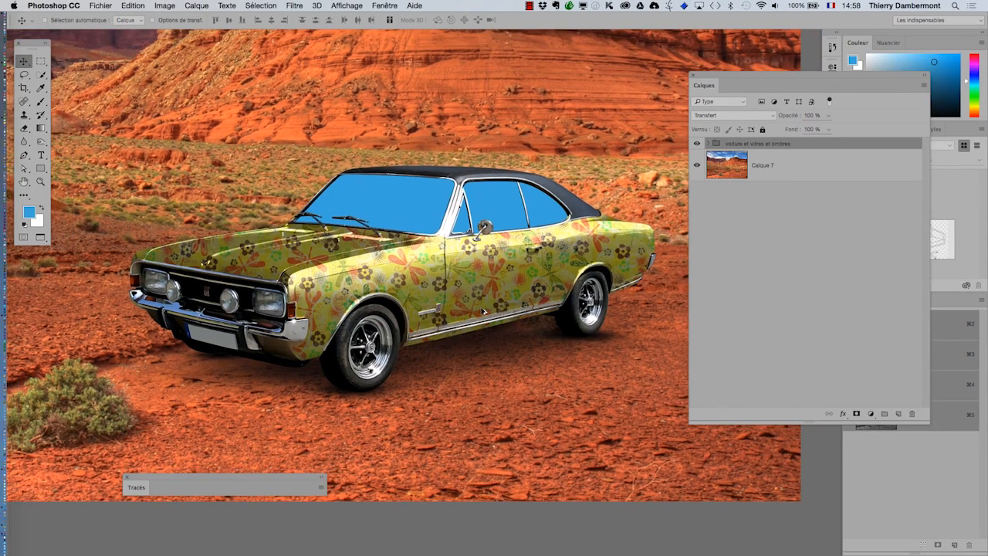
pyautogui.scroll(-1, 486, 310)
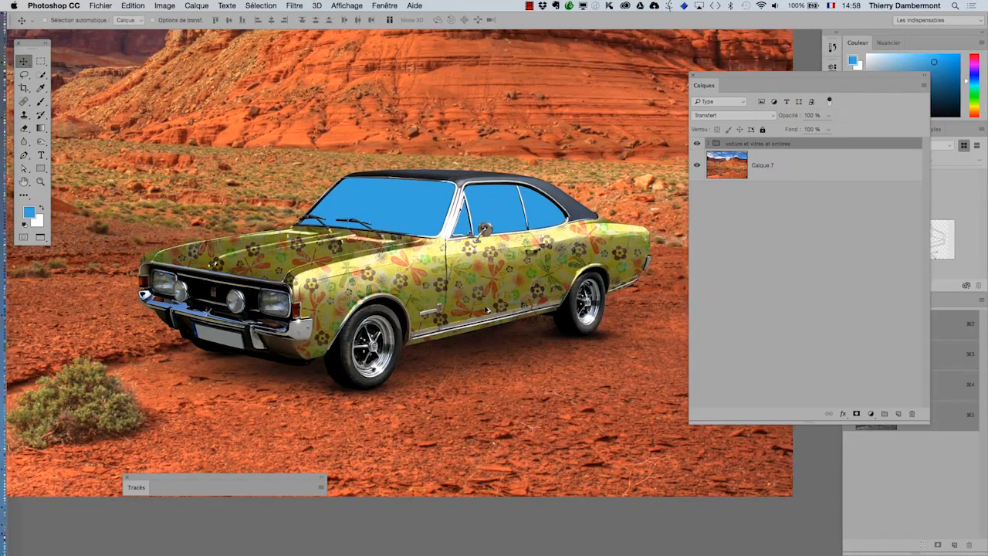
pyautogui.scroll(1, 486, 310)
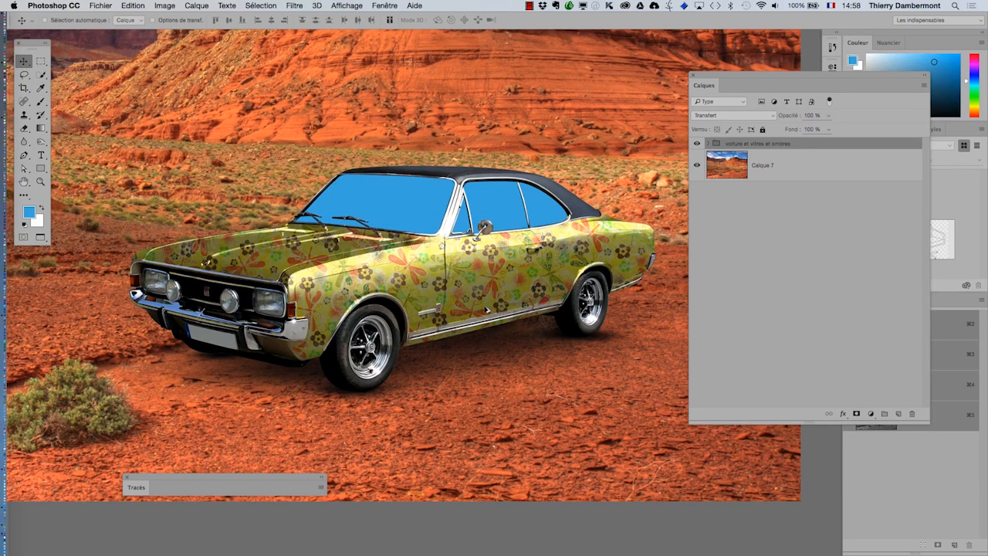